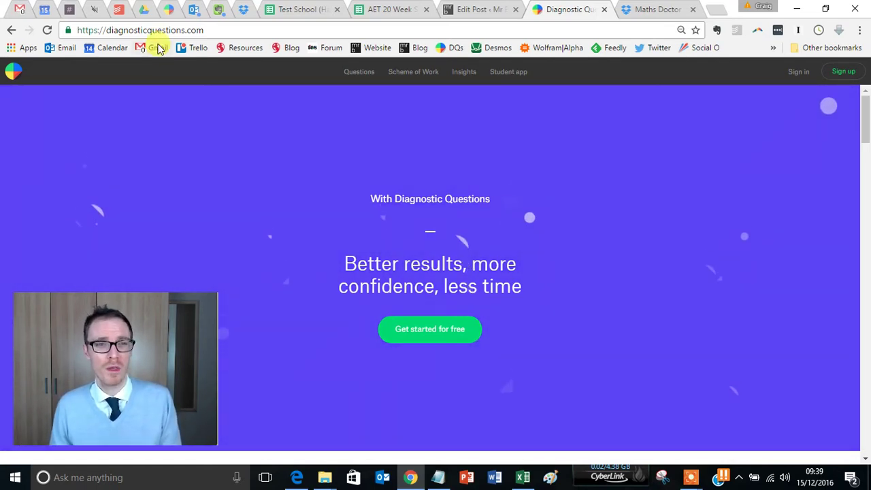
# - Sign in to Diagnostic Questions with the teacher account's username and password, replacing the prefilled credentials
pyautogui.click(800, 71)
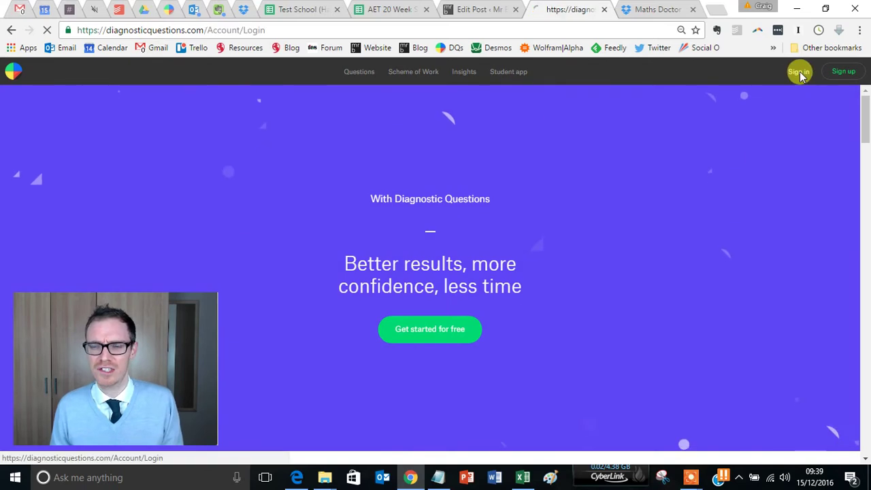
pyautogui.click(408, 232)
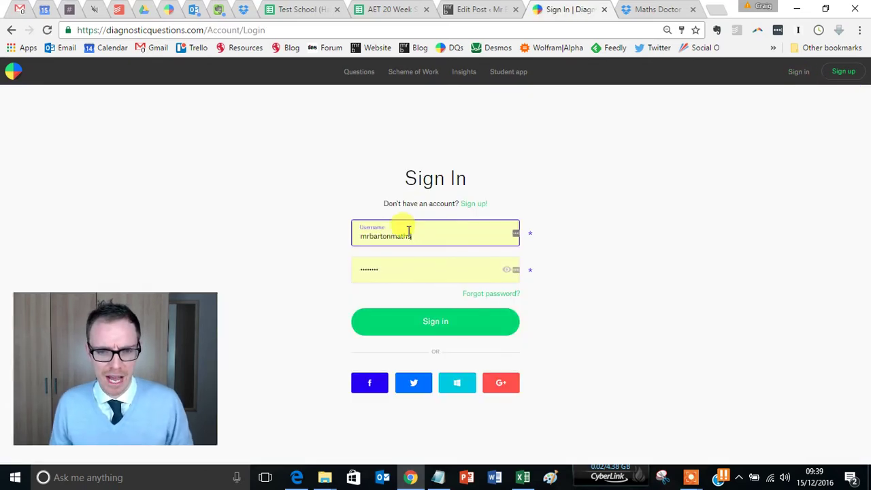
pyautogui.moveTo(409, 232); pyautogui.dragTo(330, 230)
pyautogui.press('BackSpace')
pyautogui.write('Pomona_Sprout')
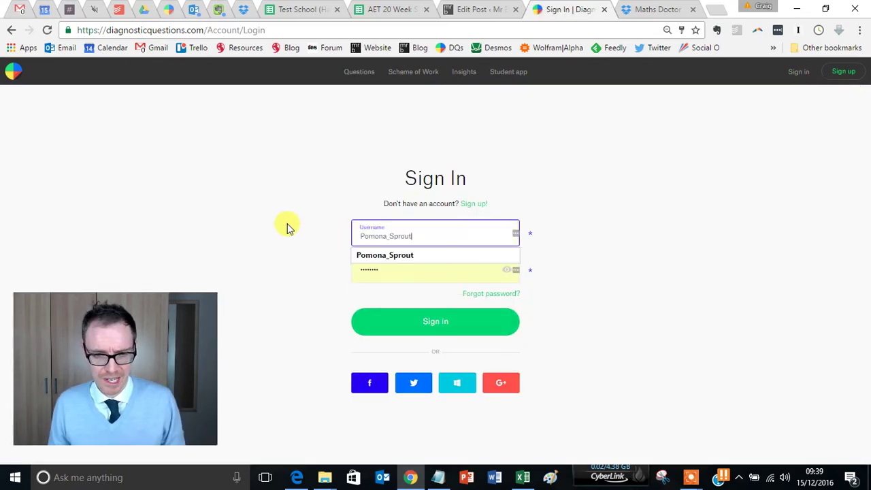
pyautogui.moveTo(379, 271); pyautogui.dragTo(327, 282)
pyautogui.hotkey('ctrl', 'v')
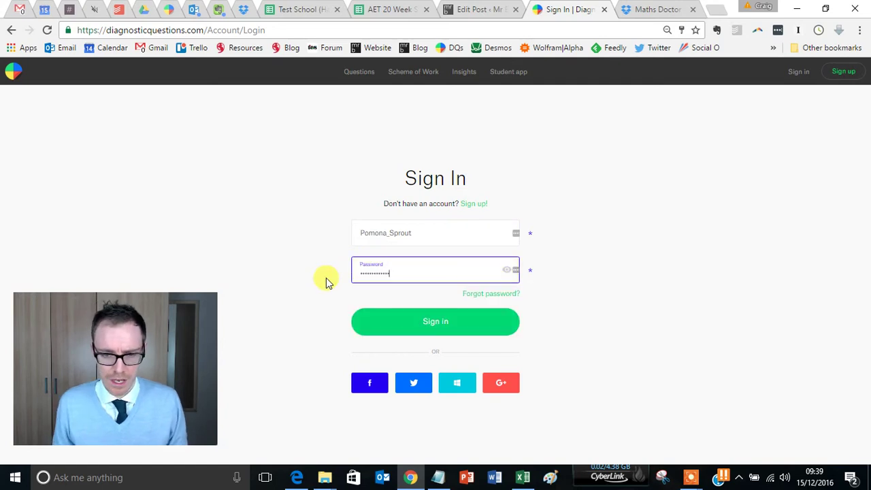
pyautogui.click(436, 328)
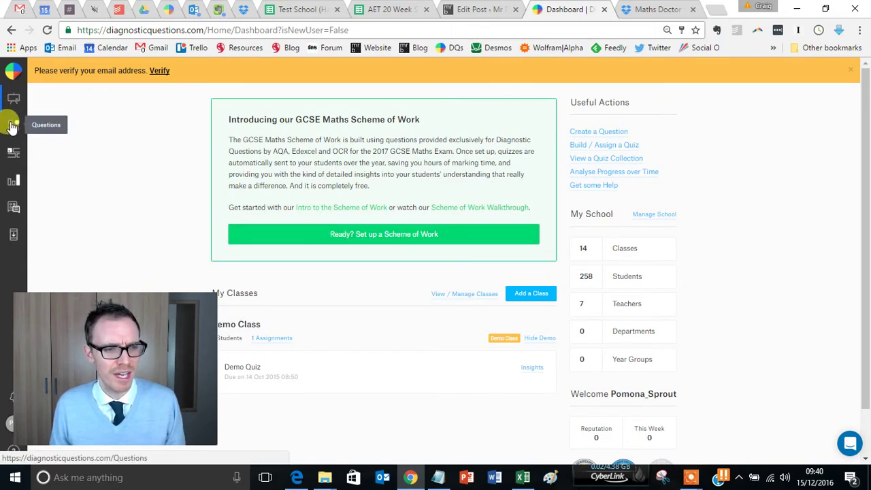
# - Add the AET "20 Weeks to Go" SOW to the schemes of work and display its module on the calendar
pyautogui.click(15, 162)
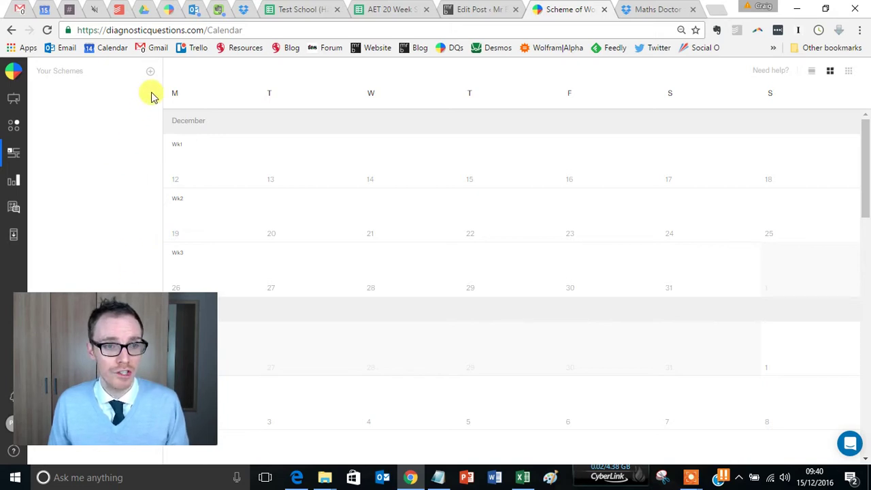
pyautogui.click(151, 75)
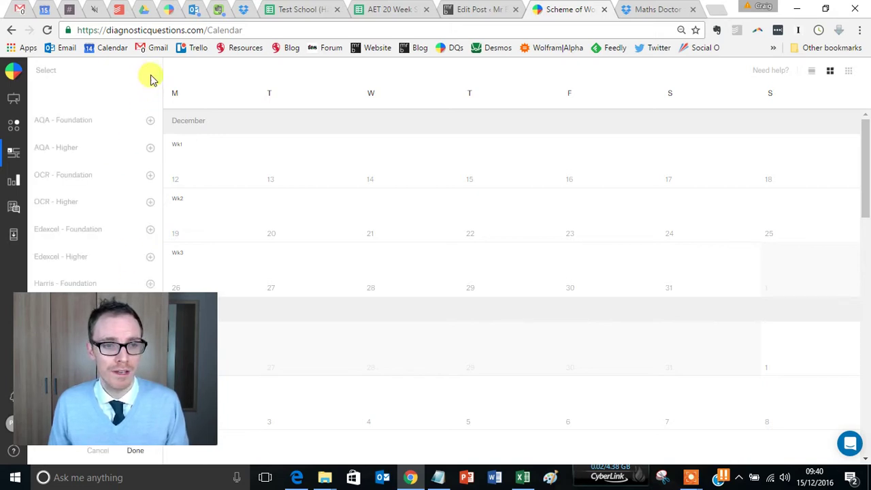
pyautogui.click(95, 283)
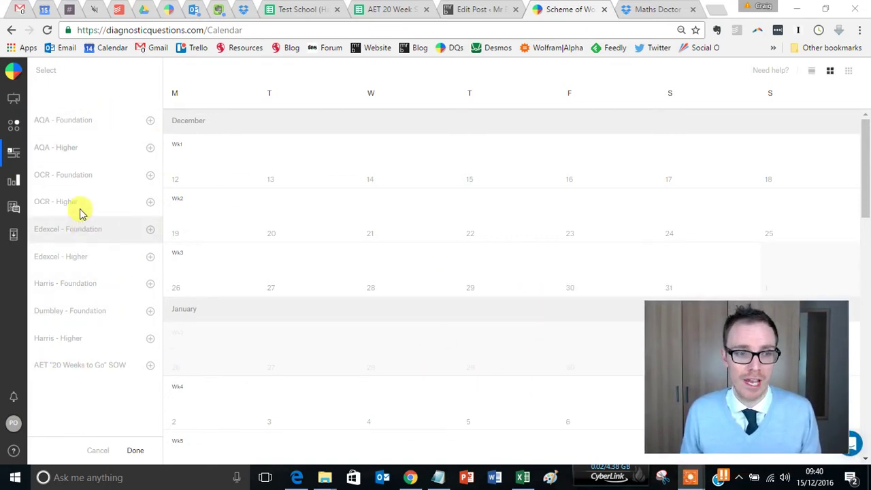
pyautogui.click(84, 126)
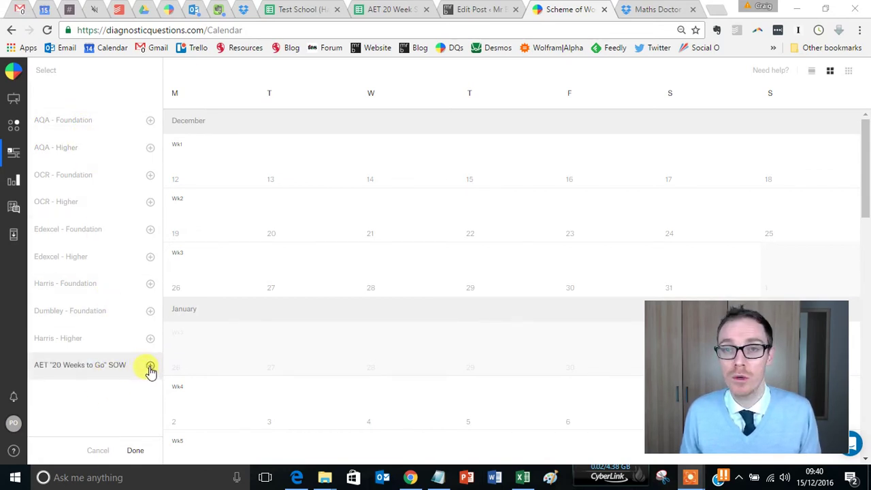
pyautogui.click(151, 368)
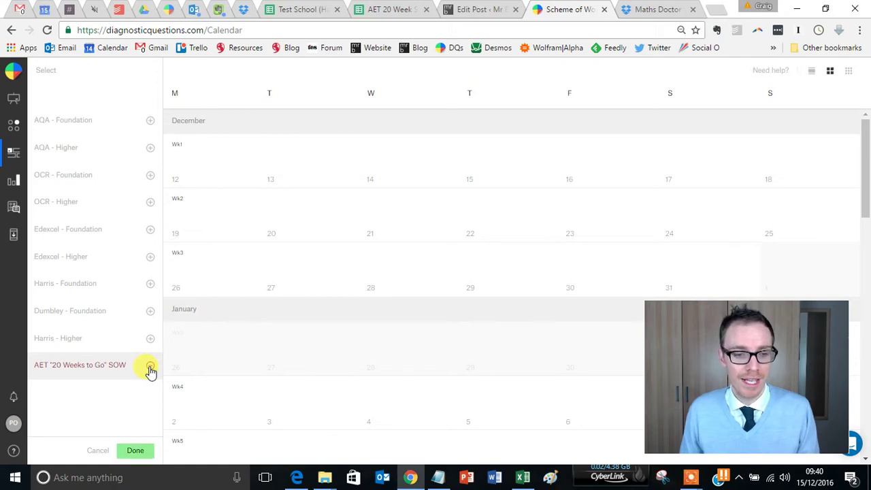
pyautogui.click(134, 452)
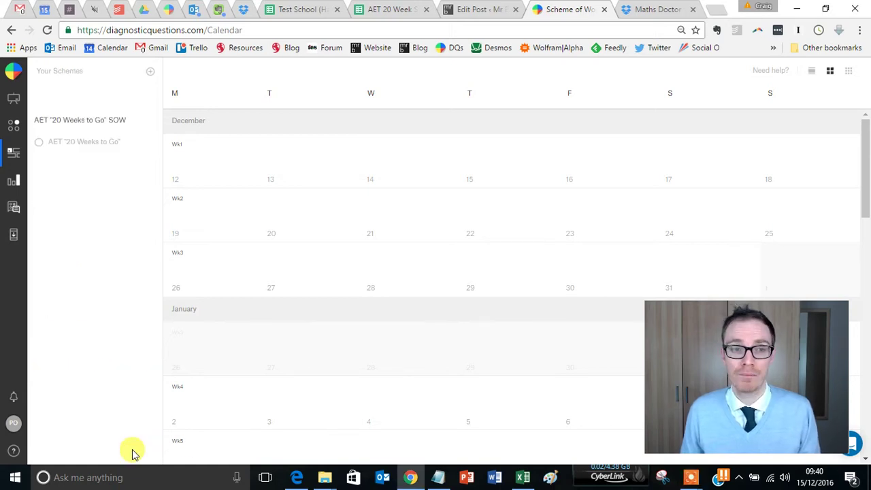
pyautogui.moveTo(735, 373); pyautogui.dragTo(120, 385)
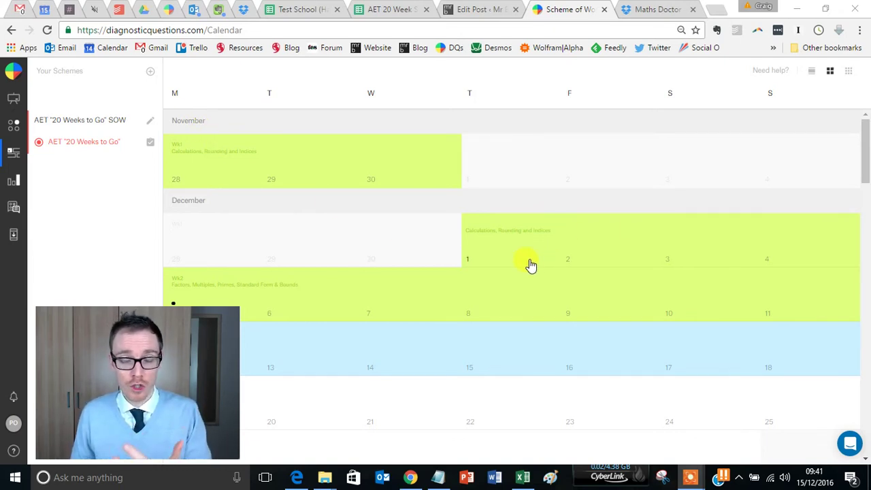
# - Review the weekly topics and quiz markers of the AET "20 Weeks to Go" scheme from December through January
pyautogui.scroll(-1, 530, 265)
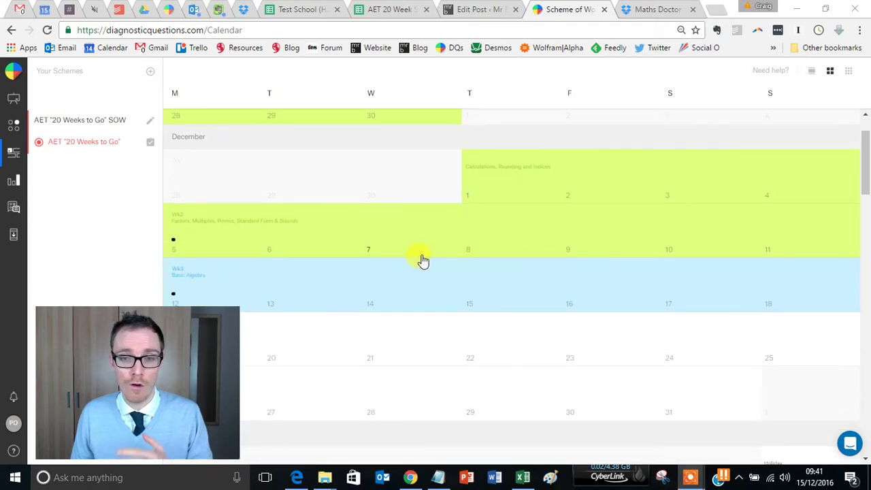
pyautogui.scroll(-1, 422, 260)
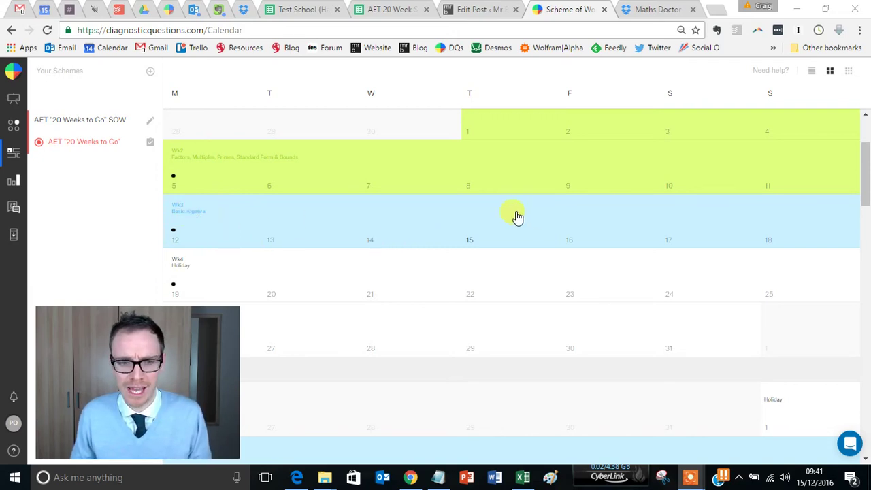
pyautogui.scroll(-3, 488, 218)
pyautogui.scroll(-1, 319, 184)
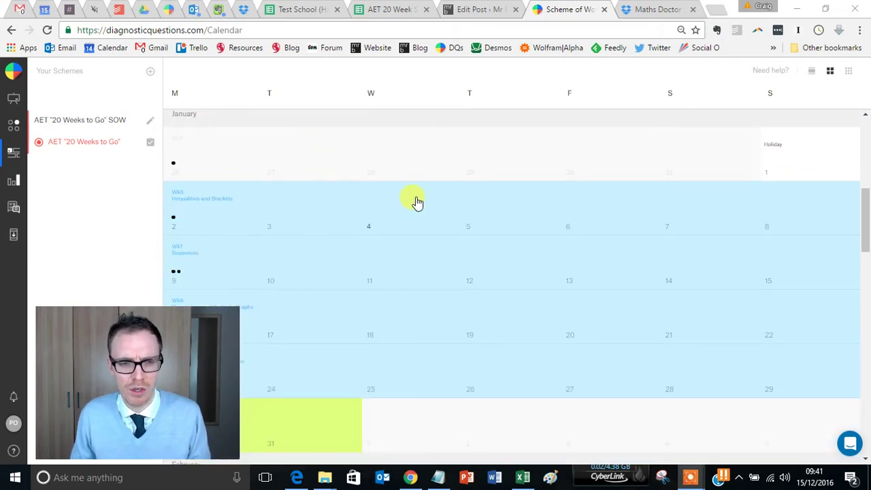
pyautogui.scroll(-1, 414, 200)
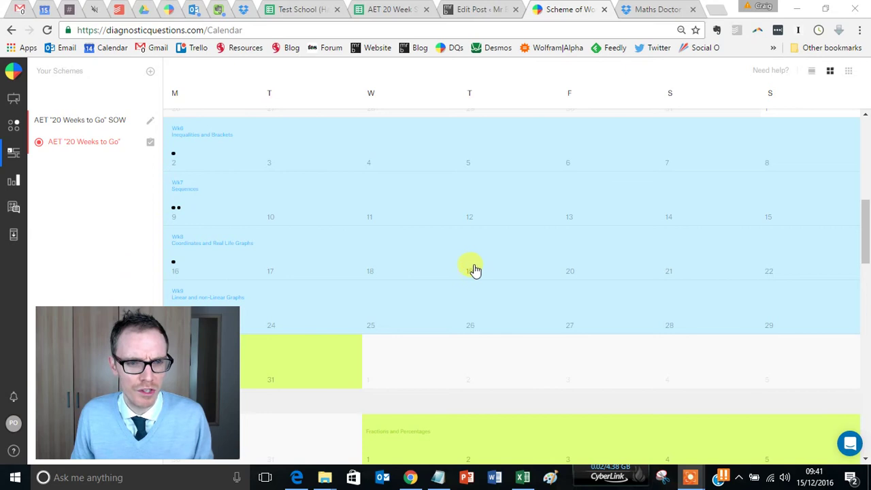
# - Open the "GCSE 20 Weeks: Inequalities and Brackets - Quiz 1" assignment from the week of 9 January and show its first question
pyautogui.click(230, 203)
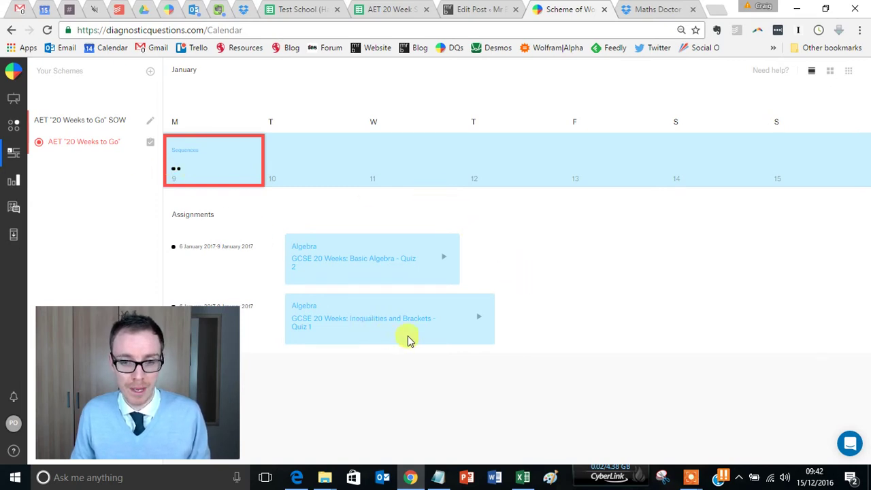
pyautogui.click(479, 321)
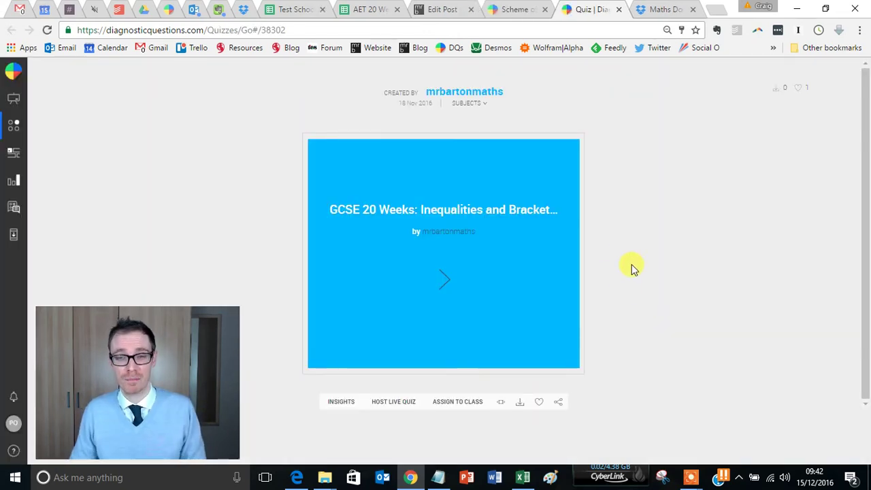
pyautogui.click(497, 403)
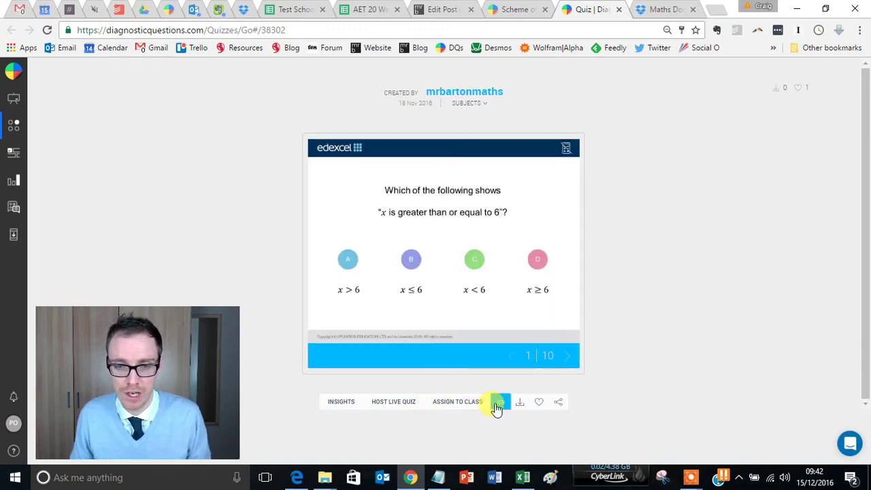
# - Page through the remaining questions of the Inequalities and Brackets quiz to examine their content
pyautogui.click(567, 356)
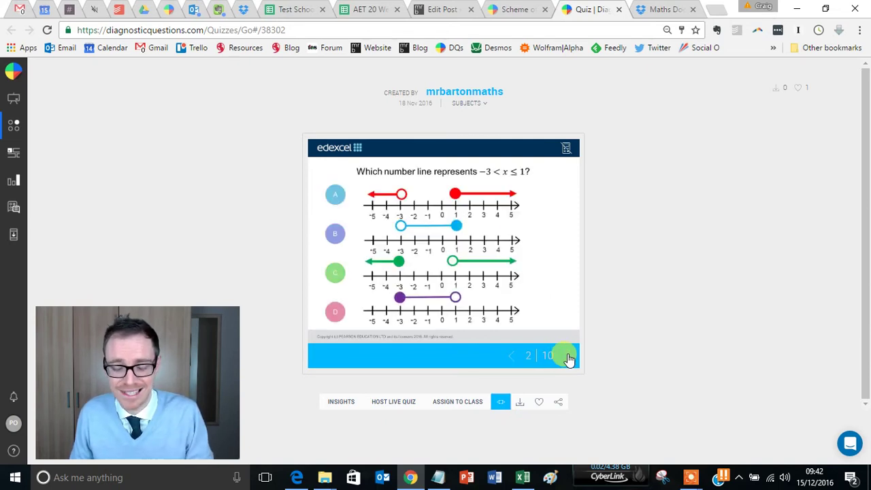
pyautogui.click(567, 358)
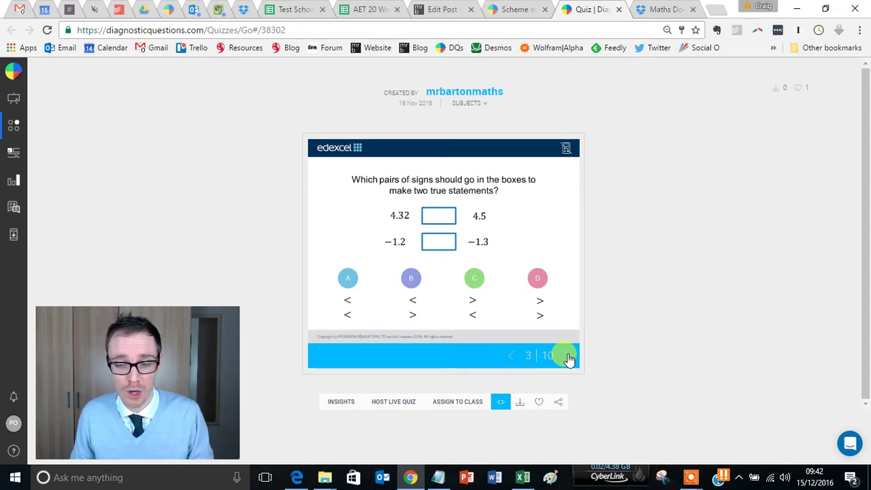
pyautogui.click(567, 357)
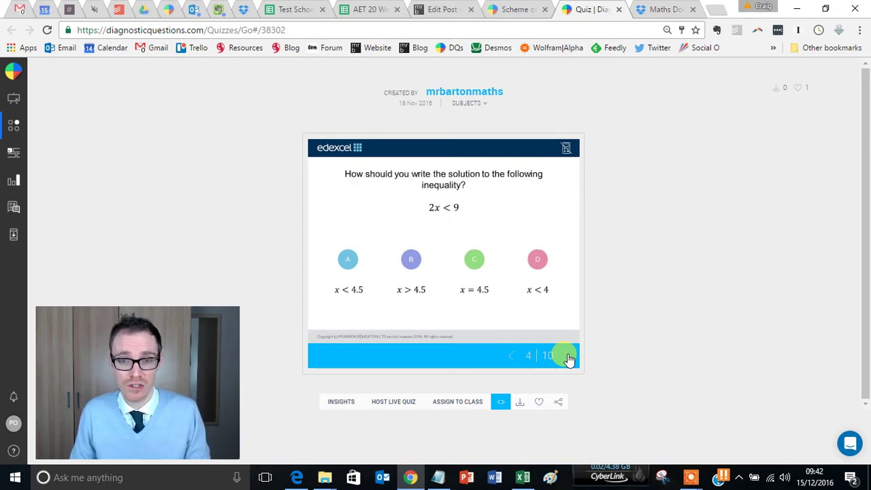
pyautogui.click(568, 357)
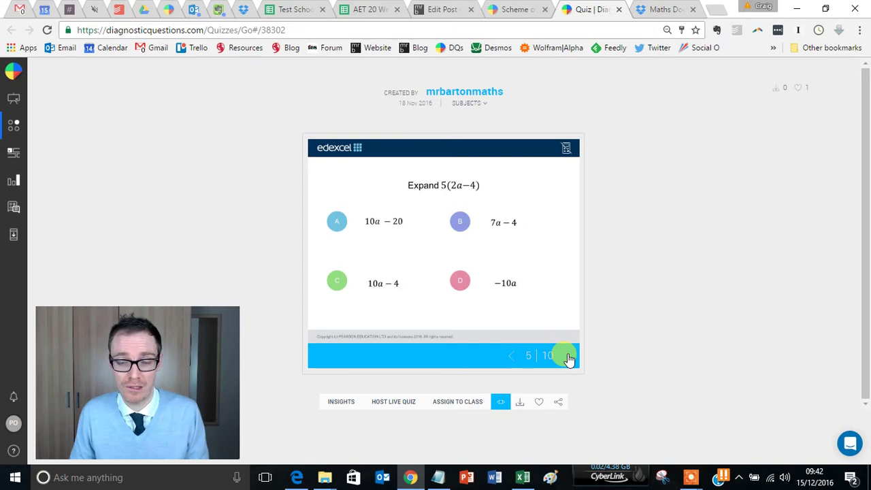
pyautogui.click(567, 357)
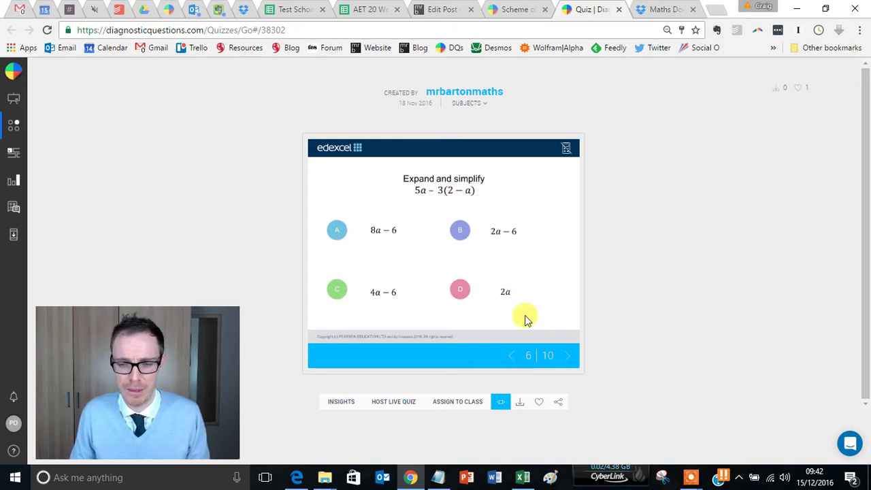
pyautogui.click(566, 359)
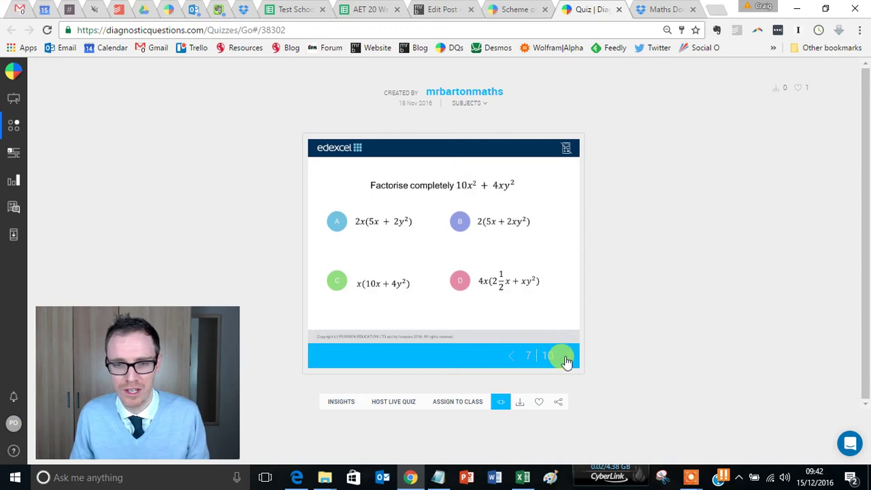
pyautogui.click(567, 359)
pyautogui.click(567, 360)
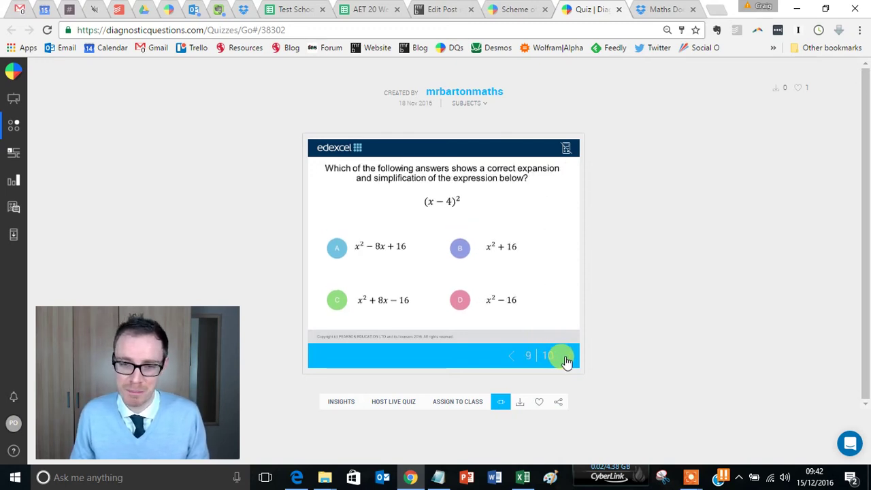
pyautogui.click(567, 359)
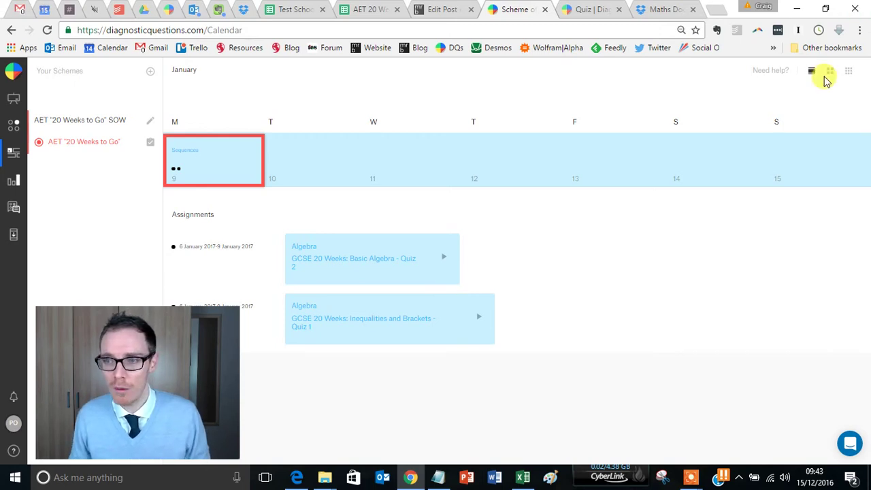
# - Return the scheme calendar to the monthly view and check the December topic and holiday weeks
pyautogui.click(829, 72)
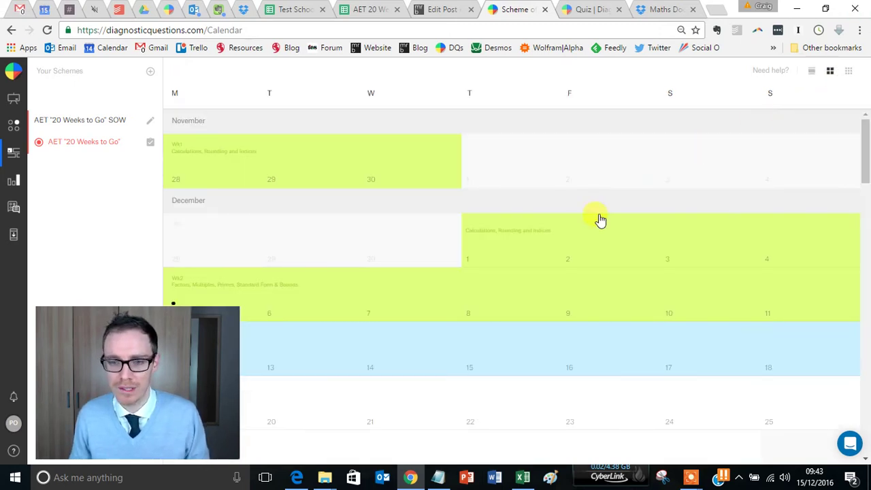
pyautogui.scroll(-2, 592, 220)
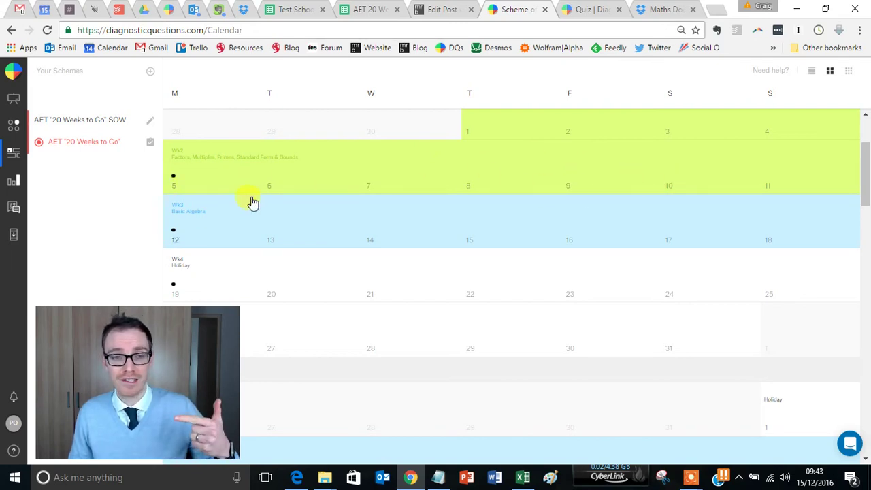
pyautogui.scroll(-1, 338, 208)
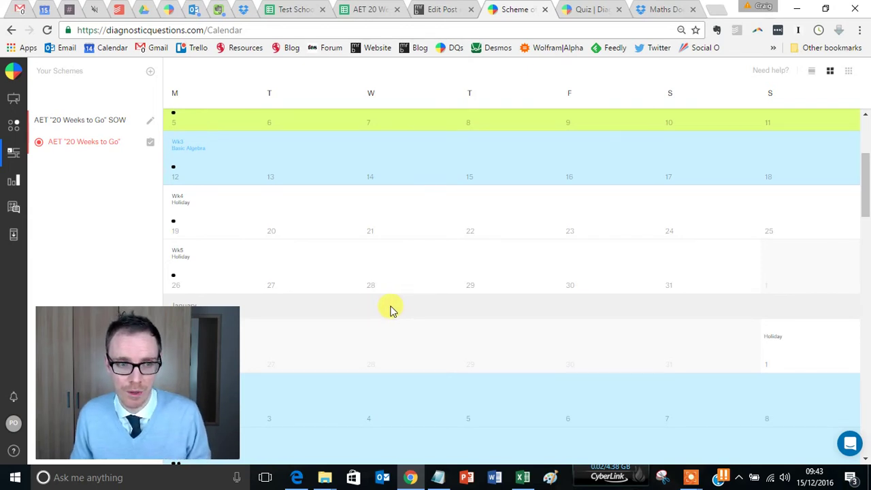
pyautogui.scroll(1, 393, 308)
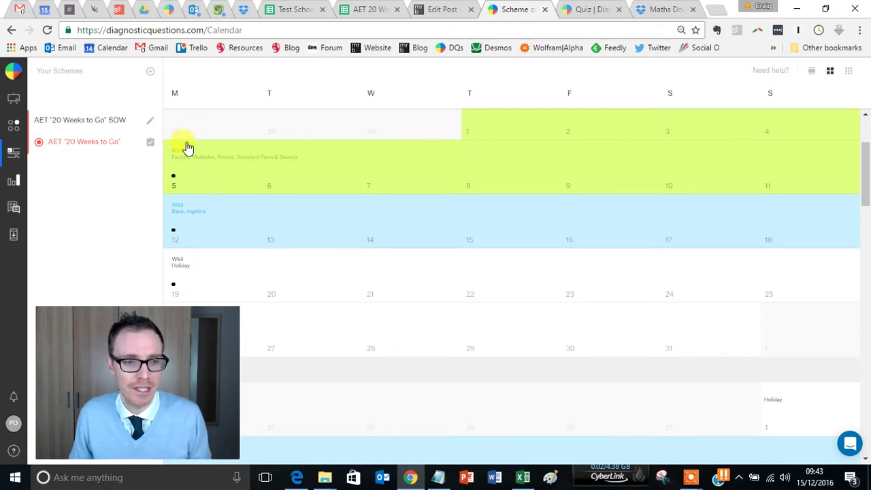
# - Open the AET "20 Weeks to Go" SOW for editing and rename its module as "Hogwarts Revision"
pyautogui.click(150, 121)
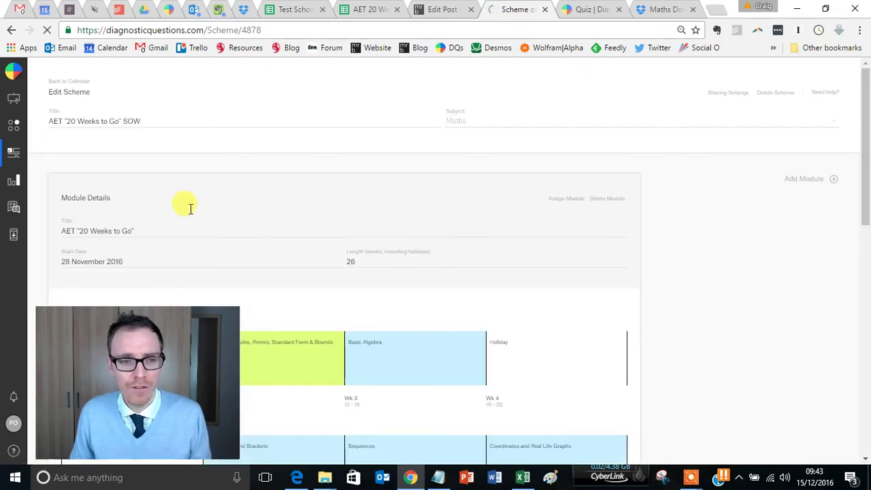
pyautogui.moveTo(145, 231); pyautogui.dragTo(50, 229)
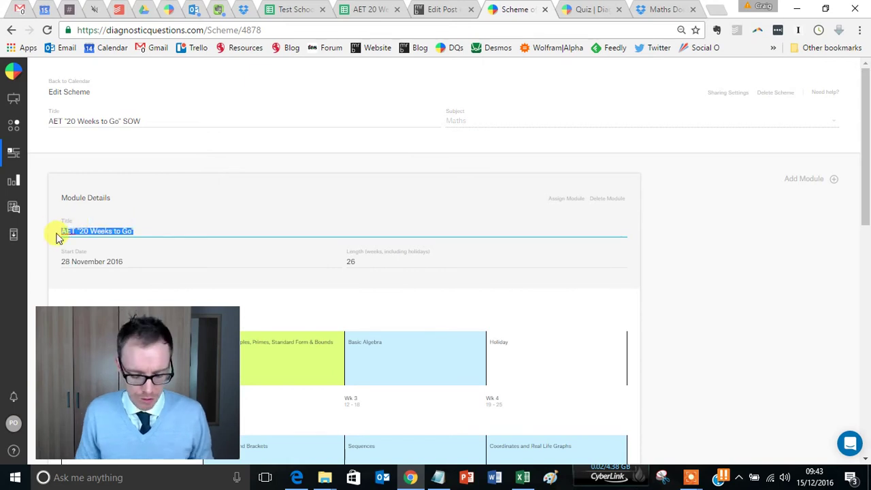
pyautogui.write('Hogwarts Revision')
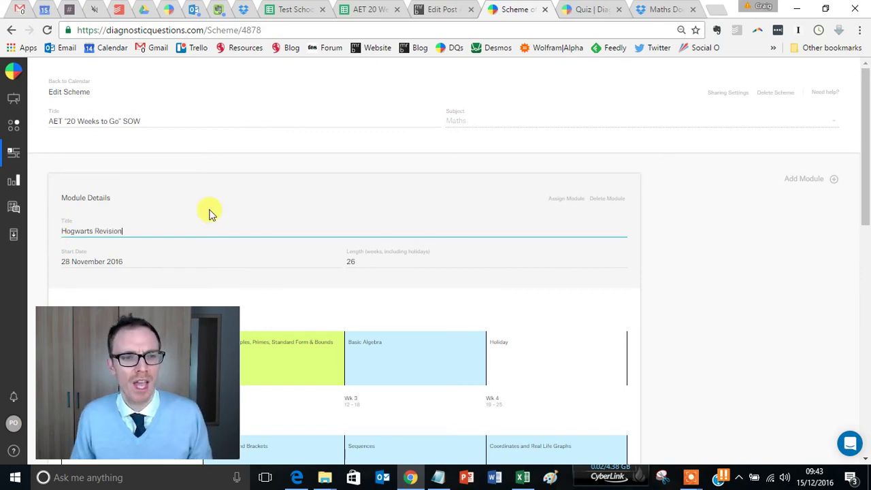
pyautogui.scroll(-1, 170, 212)
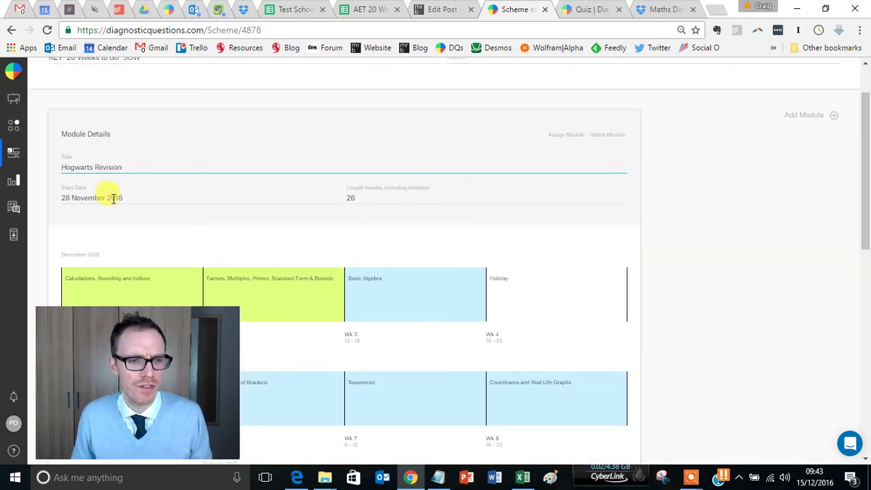
# - Rename the scheme as "Hogwarts Revision", copying the title from its module
pyautogui.scroll(1, 143, 201)
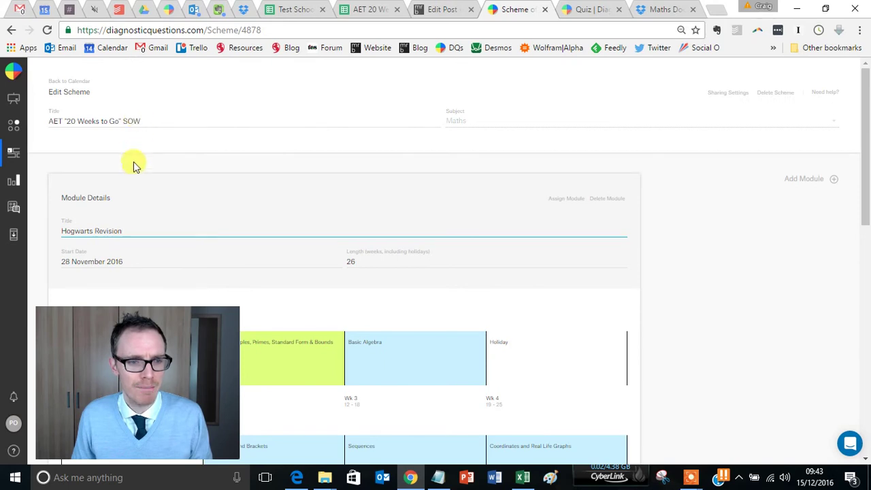
pyautogui.moveTo(128, 231); pyautogui.dragTo(53, 232)
pyautogui.hotkey('ctrl', 'c')
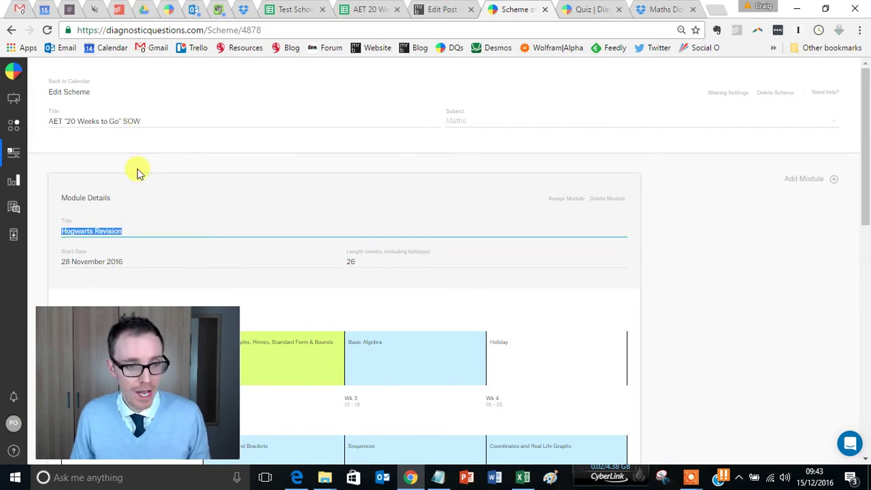
pyautogui.moveTo(150, 121); pyautogui.dragTo(40, 131)
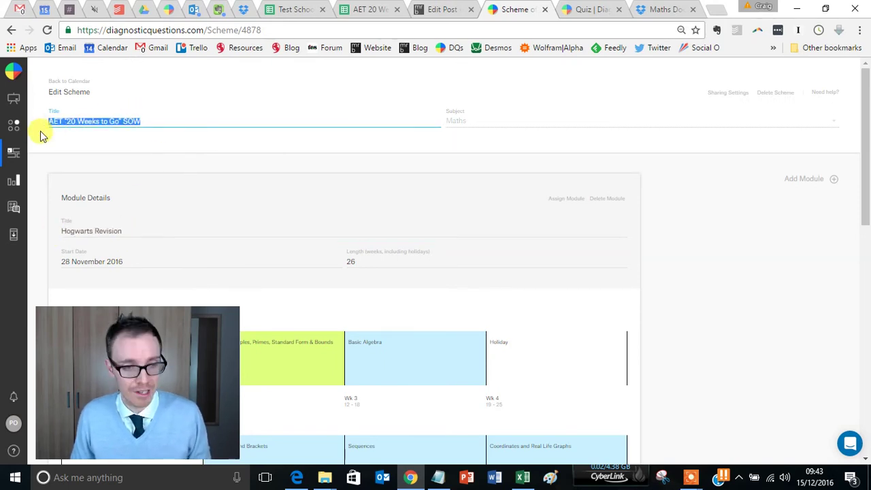
pyautogui.hotkey('ctrl', 'v')
pyautogui.click(208, 210)
# - Look through the module's weekly topics and holidays from December 2016 to May 2017
pyautogui.scroll(-1, 204, 207)
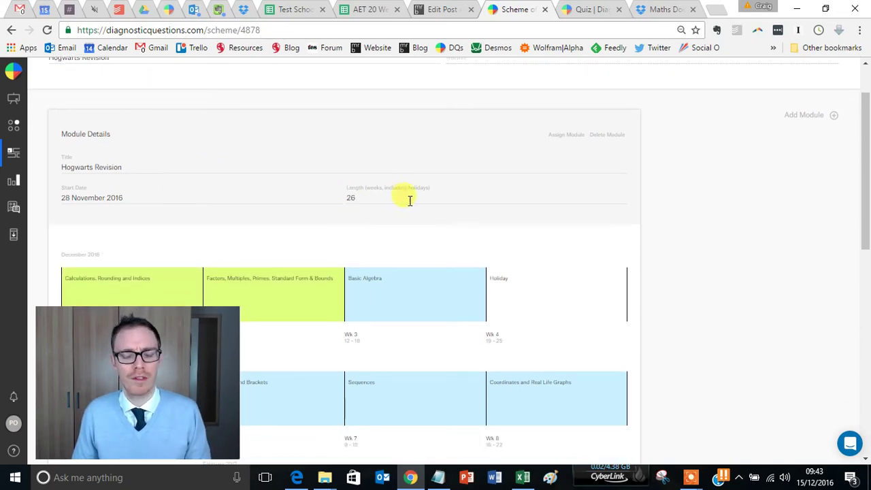
pyautogui.scroll(-2, 412, 214)
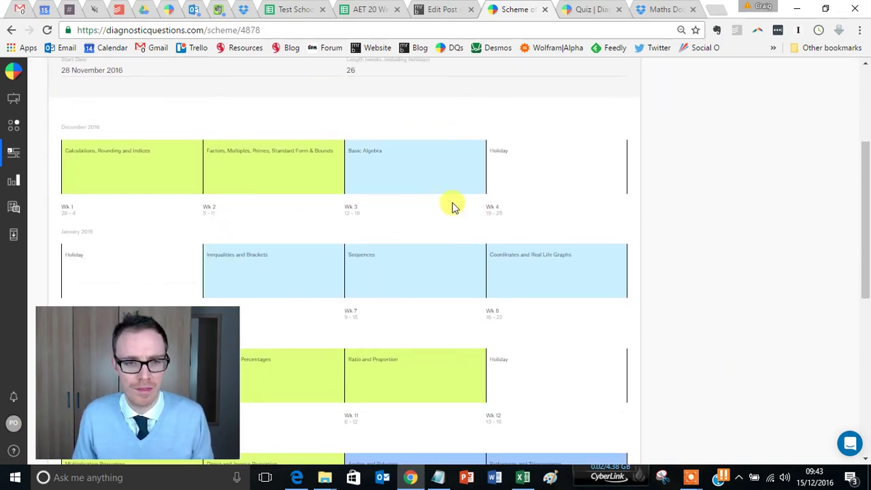
pyautogui.scroll(-1, 434, 269)
pyautogui.scroll(-1, 383, 173)
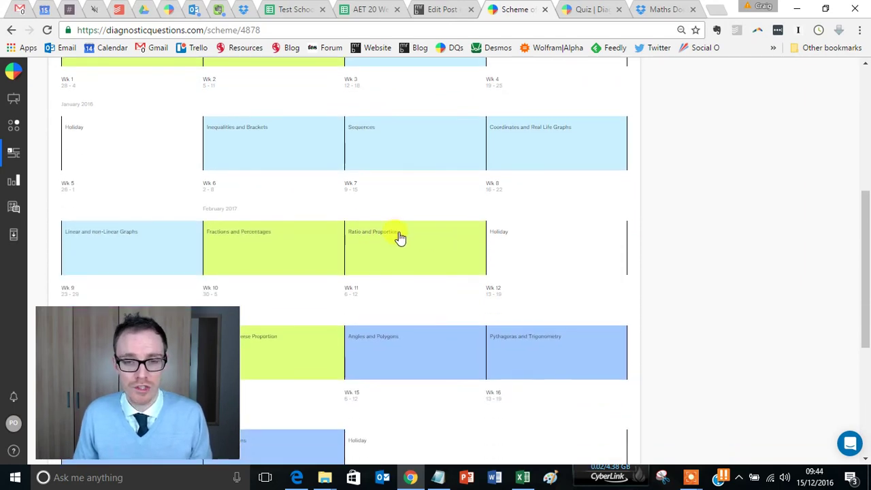
pyautogui.scroll(-1, 397, 239)
pyautogui.scroll(-3, 394, 234)
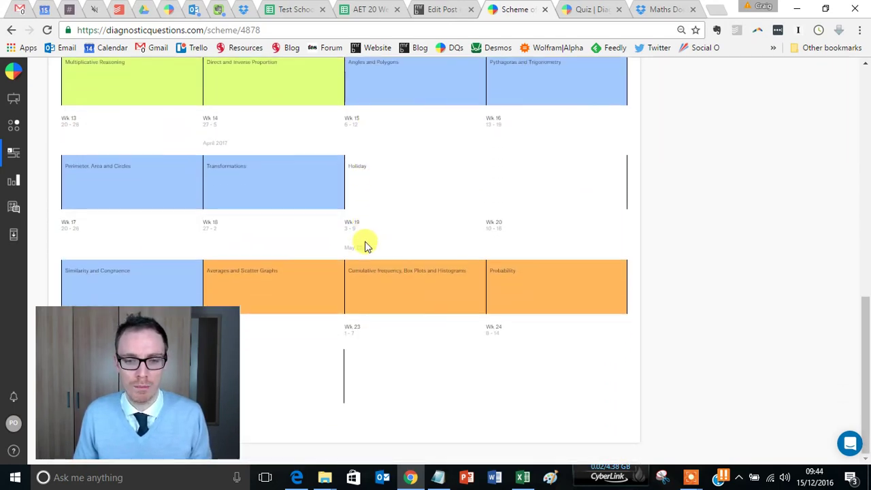
pyautogui.scroll(8, 369, 257)
pyautogui.scroll(-2, 371, 255)
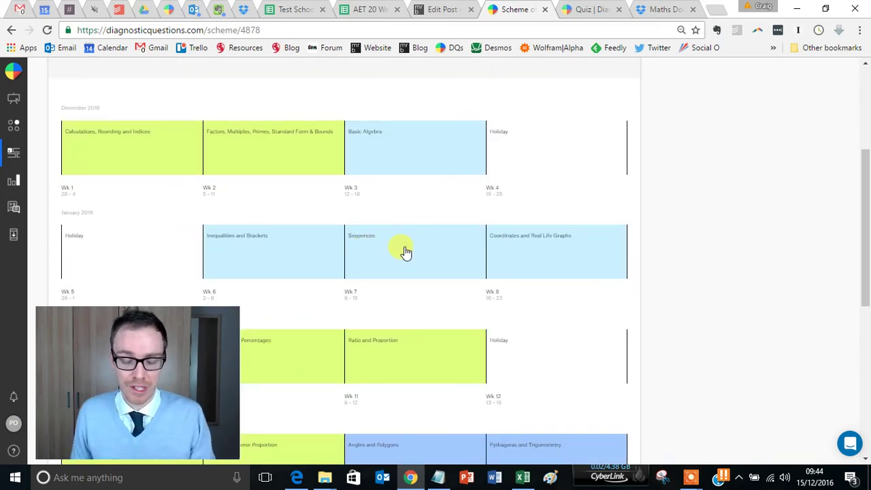
# - Move the Linear and non-Linear Graphs topic from week 9 to week 1 of the module
pyautogui.scroll(-1, 405, 249)
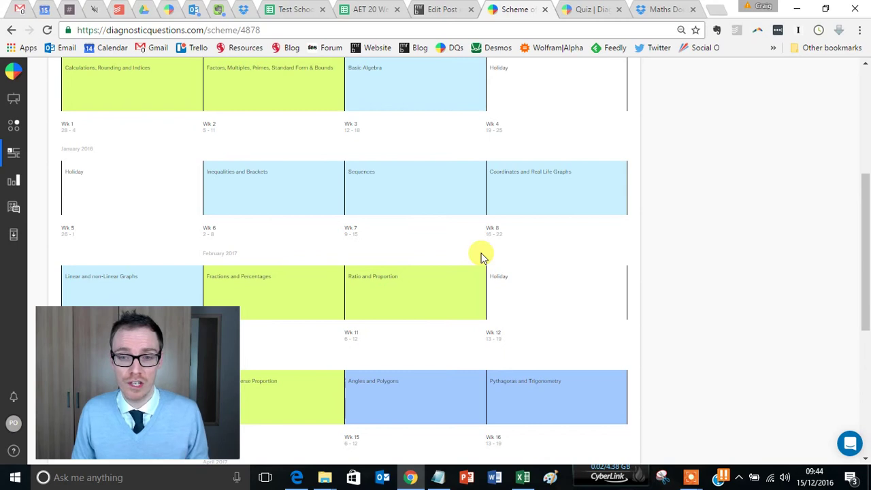
pyautogui.scroll(-1, 481, 257)
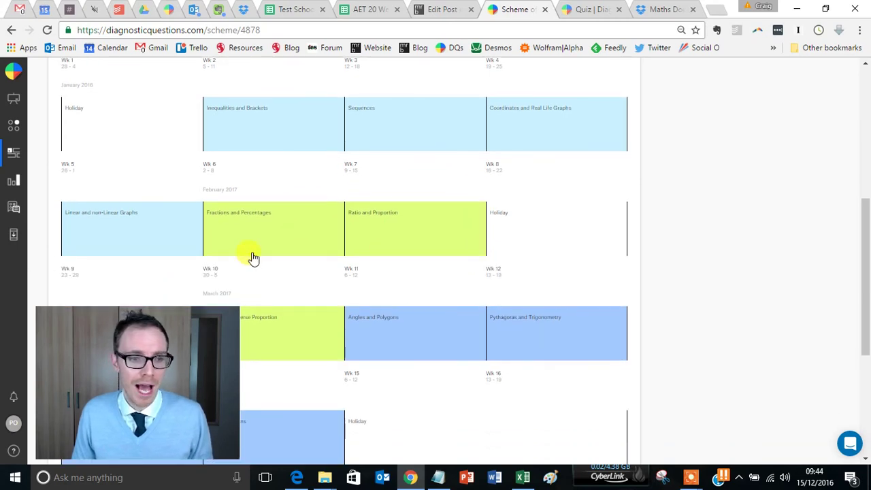
pyautogui.scroll(1, 107, 294)
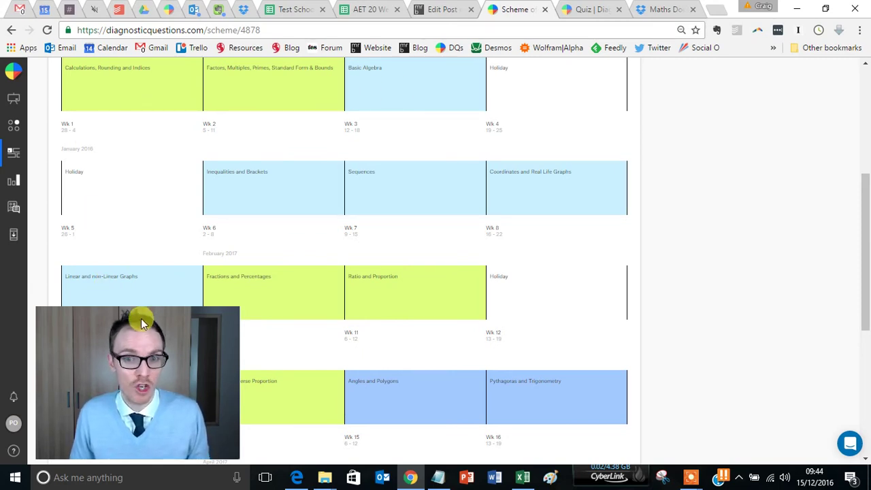
pyautogui.moveTo(125, 287); pyautogui.dragTo(86, 83)
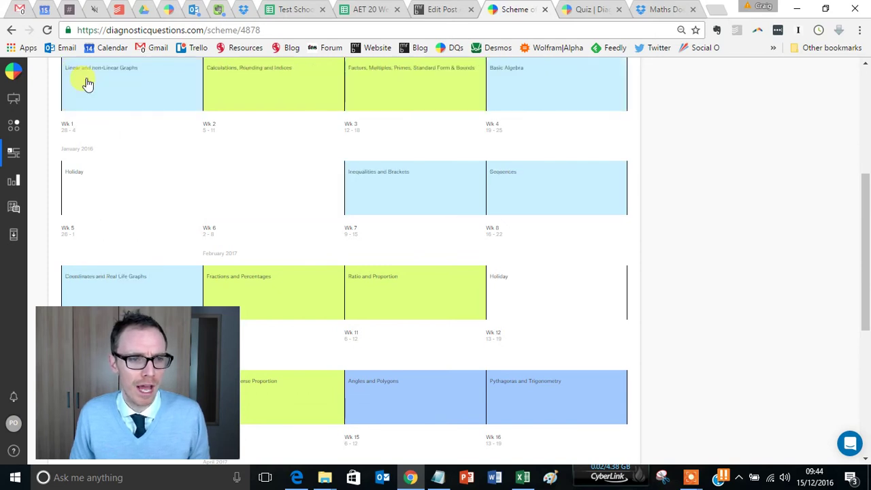
# - Move the Angles and Polygons topic from week 15 to week 2, directly after Linear and non-Linear Graphs
pyautogui.scroll(-1, 334, 198)
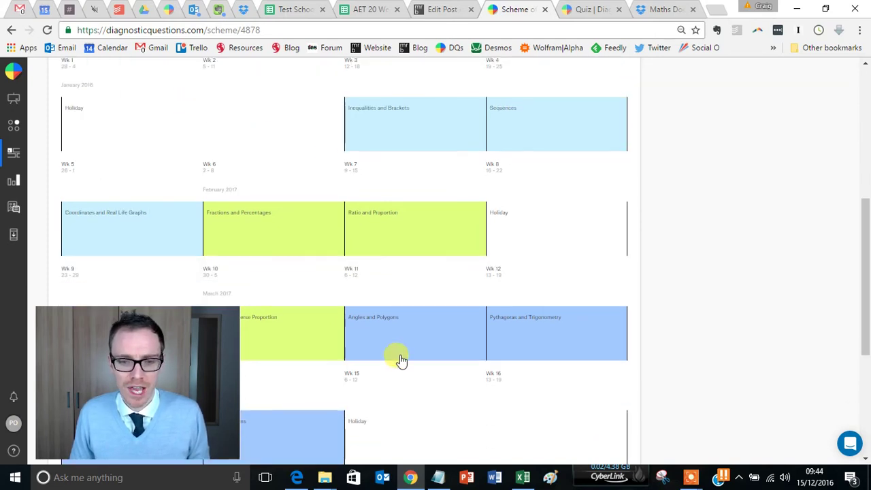
pyautogui.moveTo(398, 327); pyautogui.dragTo(90, 130)
pyautogui.scroll(-1, 198, 158)
pyautogui.scroll(3, 198, 161)
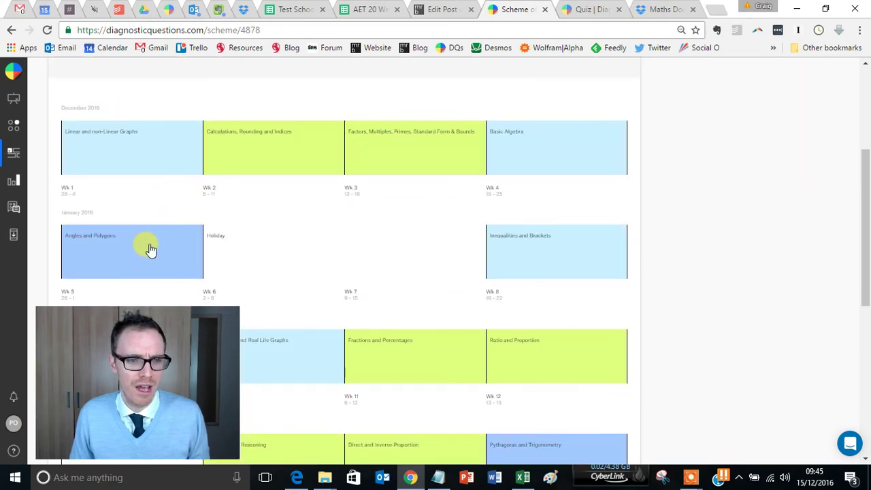
pyautogui.moveTo(149, 247); pyautogui.dragTo(225, 151)
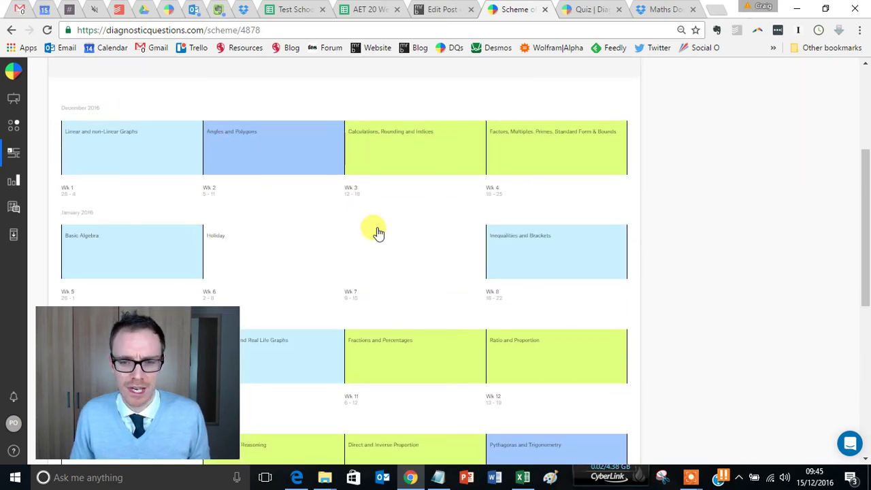
# - Move the Sequences topic to week 3 and the two-week holiday to weeks 4 and 5
pyautogui.scroll(-3, 375, 233)
pyautogui.scroll(-1, 372, 325)
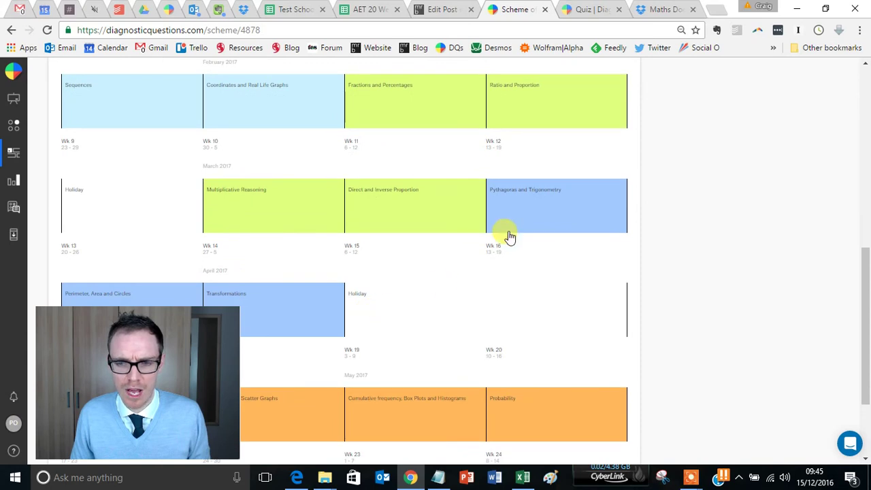
pyautogui.scroll(2, 379, 236)
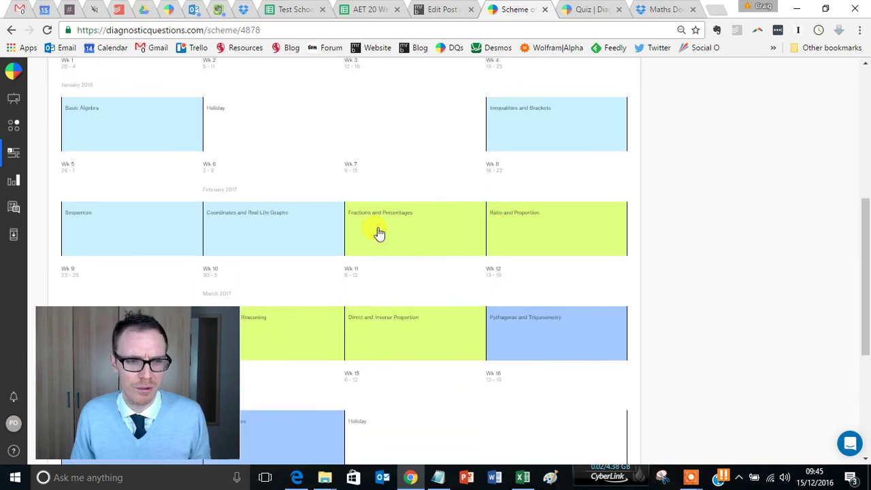
pyautogui.moveTo(107, 232); pyautogui.dragTo(128, 123)
pyautogui.scroll(3, 143, 224)
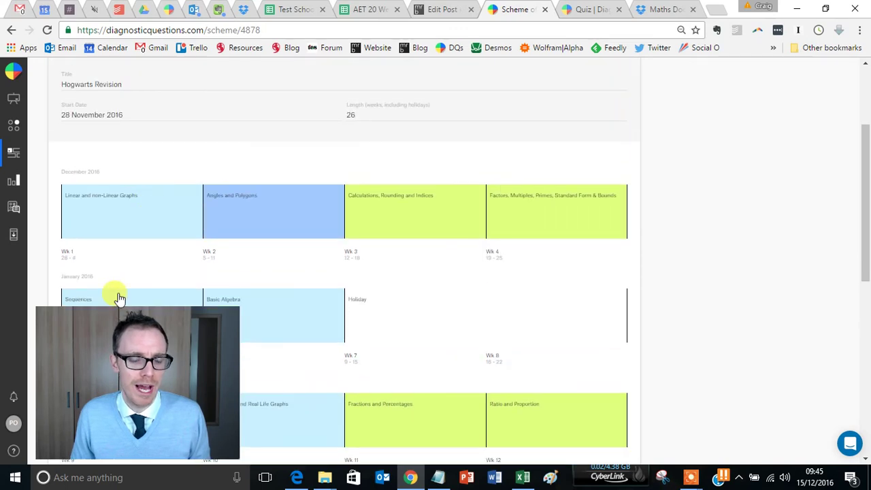
pyautogui.scroll(-1, 119, 286)
pyautogui.moveTo(125, 249); pyautogui.dragTo(367, 142)
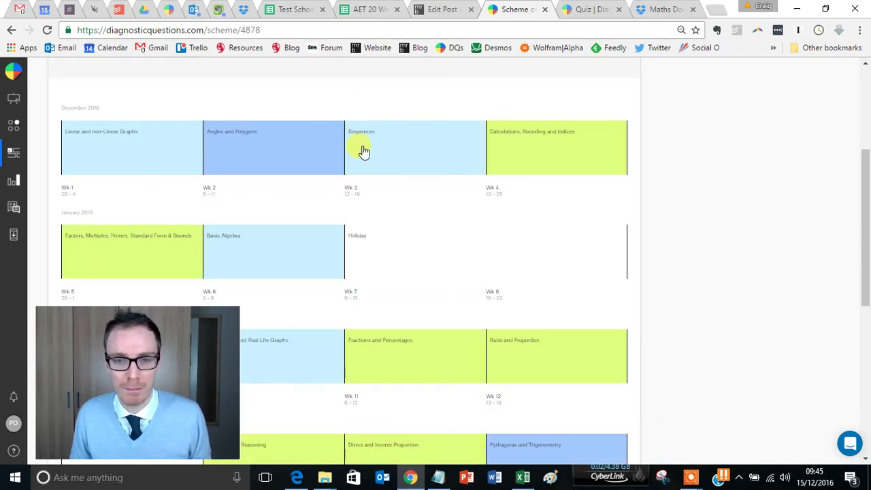
pyautogui.moveTo(368, 254); pyautogui.dragTo(507, 150)
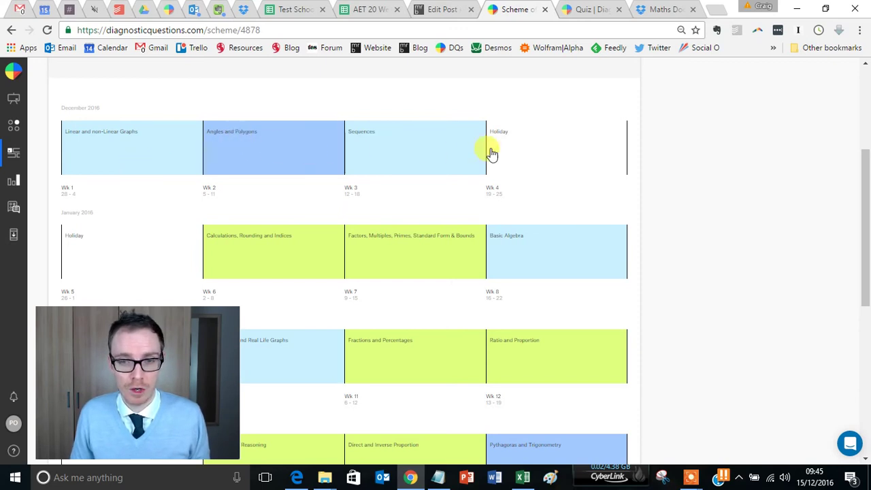
# - Move Ratio and Proportion to week 6 and Direct and Inverse Proportion to week 7, after the holiday
pyautogui.scroll(-2, 287, 217)
pyautogui.scroll(-1, 286, 216)
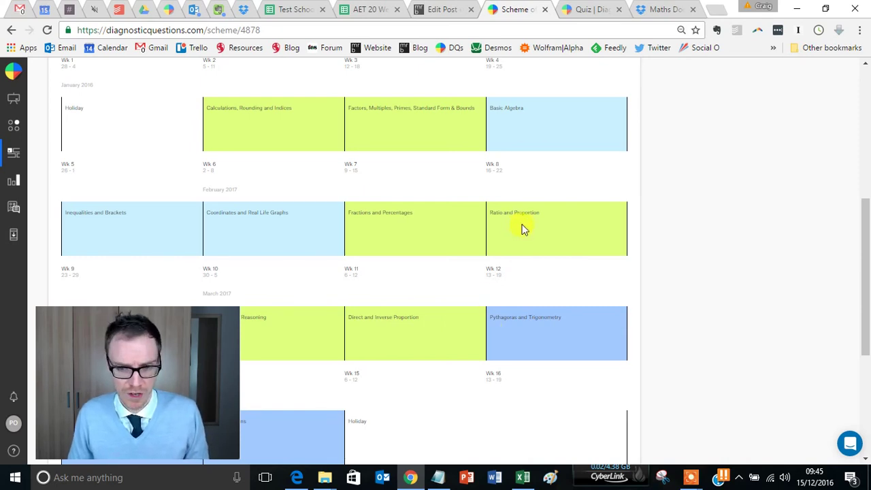
pyautogui.moveTo(521, 232); pyautogui.dragTo(226, 124)
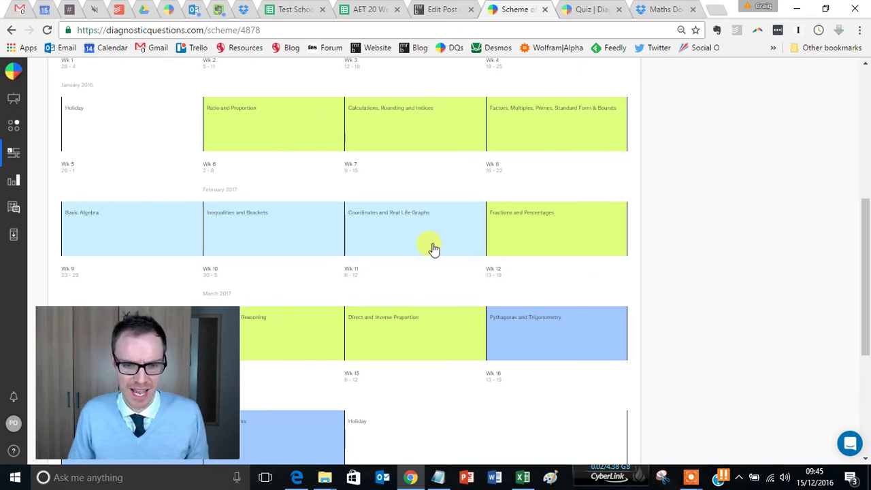
pyautogui.moveTo(415, 336); pyautogui.dragTo(369, 130)
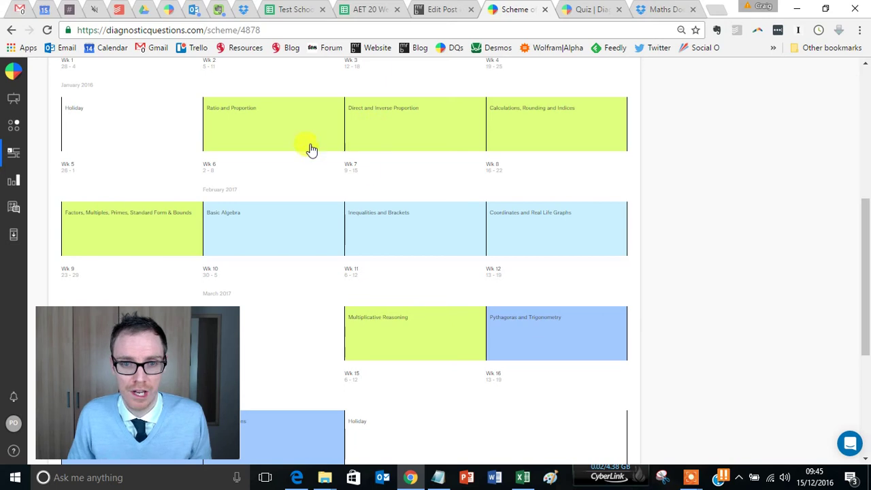
# - Move the single-week holiday from week 14 to week 13, ahead of Fractions and Percentages
pyautogui.scroll(-1, 307, 263)
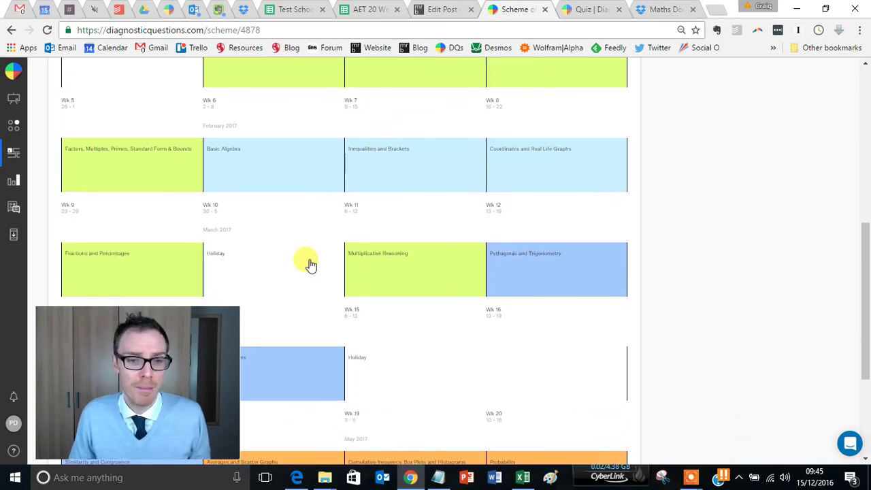
pyautogui.moveTo(282, 276); pyautogui.dragTo(100, 266)
pyautogui.scroll(2, 303, 253)
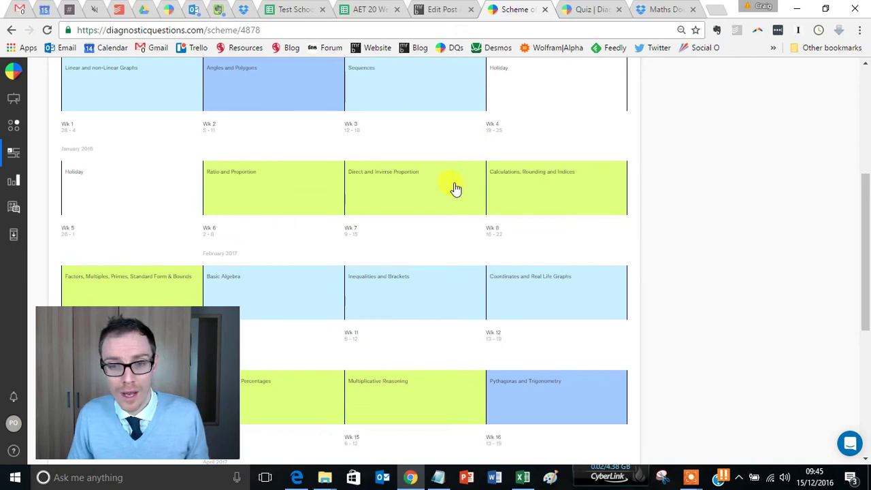
# - Move the Transformations topic from week 18 to week 8, directly after Direct and Inverse Proportion
pyautogui.scroll(-3, 384, 274)
pyautogui.moveTo(340, 315); pyautogui.dragTo(386, 126)
pyautogui.scroll(2, 388, 156)
pyautogui.moveTo(404, 225); pyautogui.dragTo(505, 138)
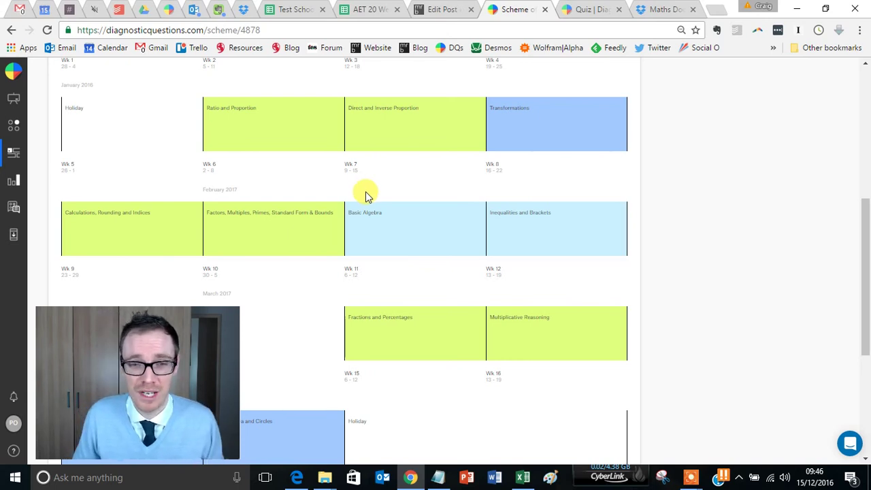
# - Review the rearranged order of topics and holidays across all weeks of the Hogwarts Revision module
pyautogui.scroll(1, 363, 194)
pyautogui.scroll(-1, 381, 190)
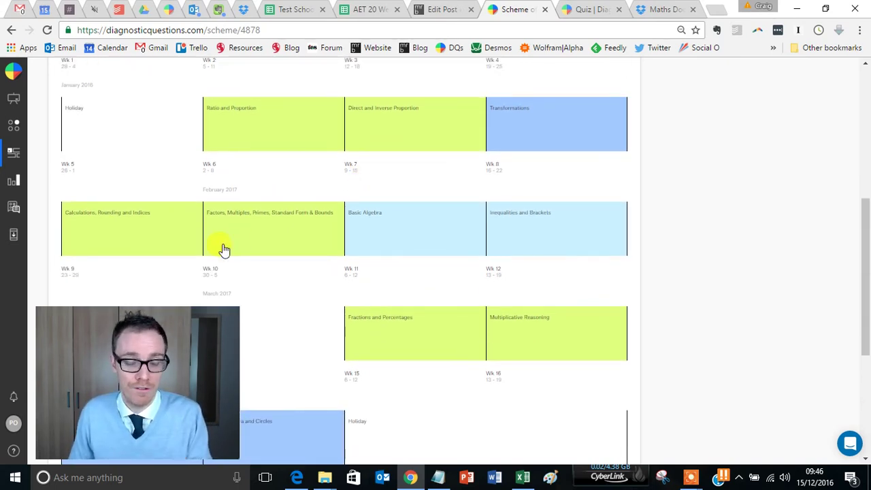
pyautogui.scroll(3, 276, 253)
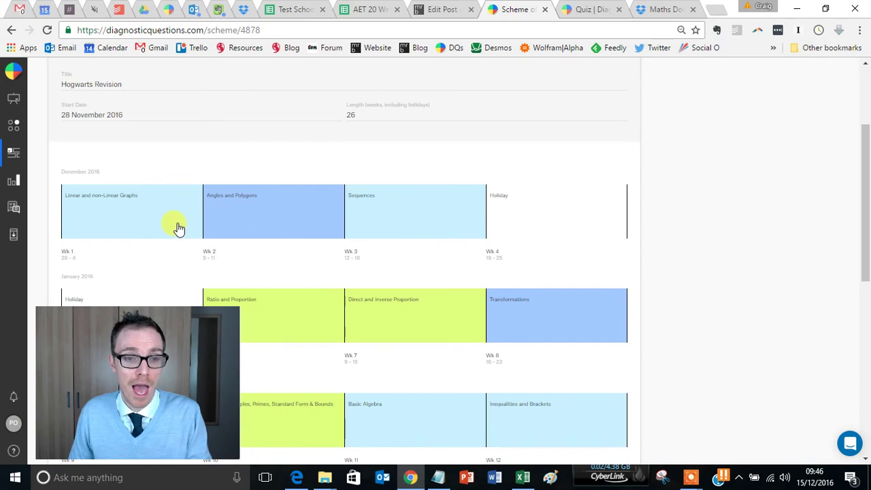
pyautogui.scroll(-3, 413, 226)
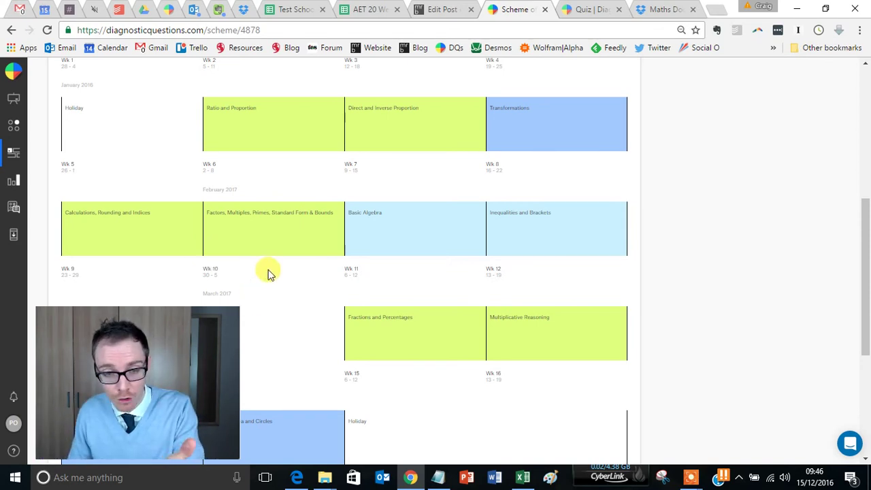
pyautogui.scroll(-4, 450, 234)
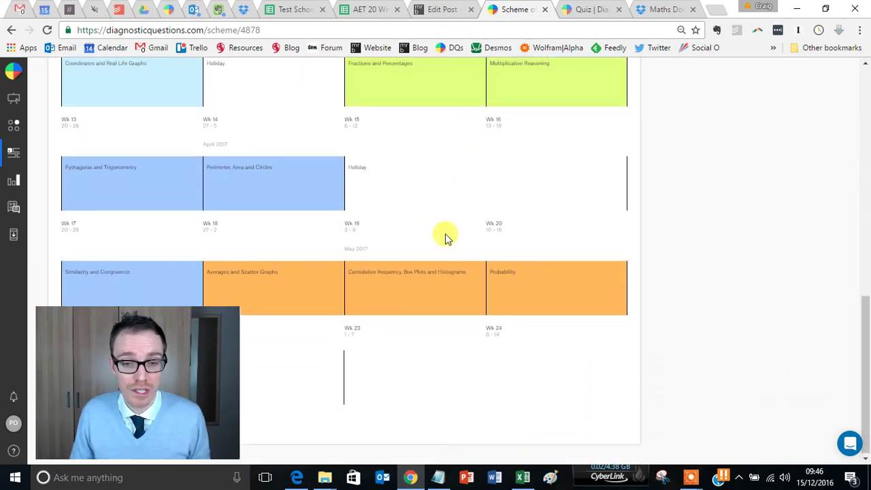
pyautogui.scroll(3, 445, 233)
pyautogui.scroll(6, 445, 234)
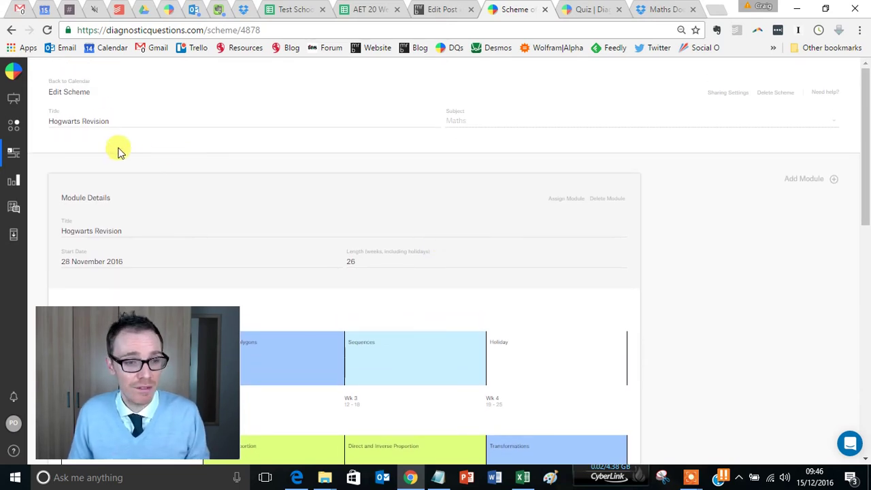
# - Return to the scheme calendar and check the rearranged topics in the November and December weeks
pyautogui.click(75, 82)
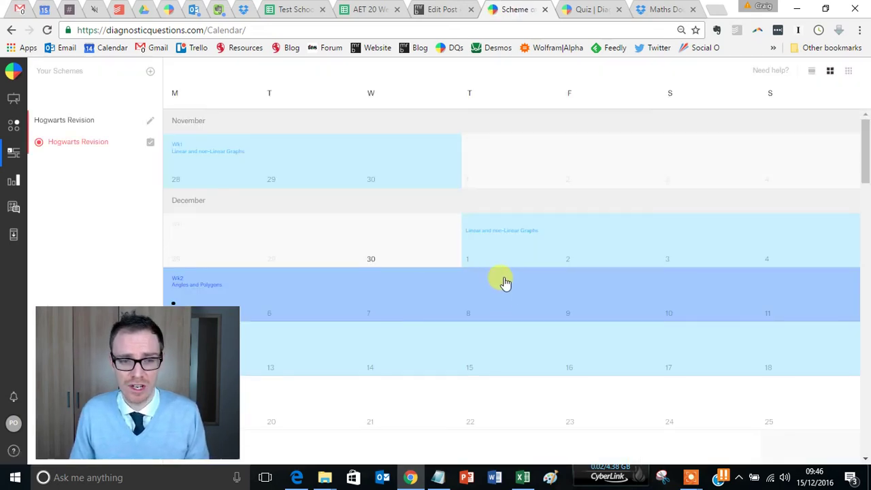
pyautogui.scroll(-2, 486, 272)
pyautogui.scroll(2, 288, 179)
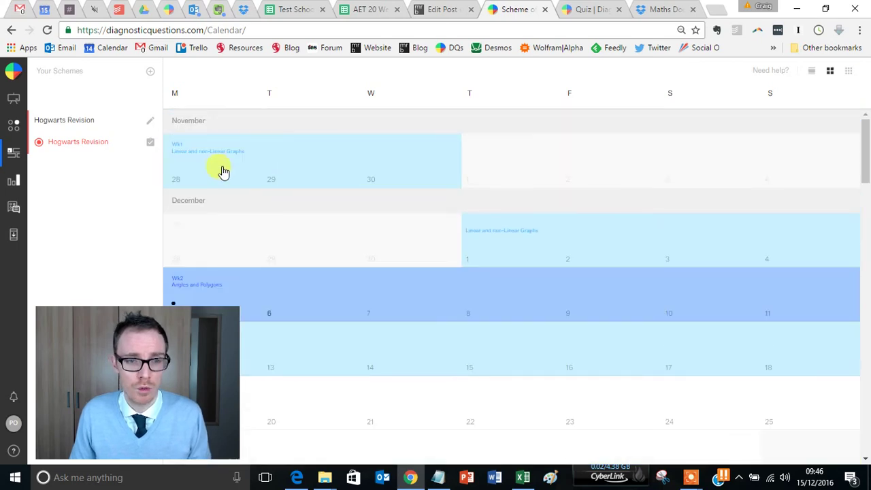
pyautogui.scroll(-1, 324, 252)
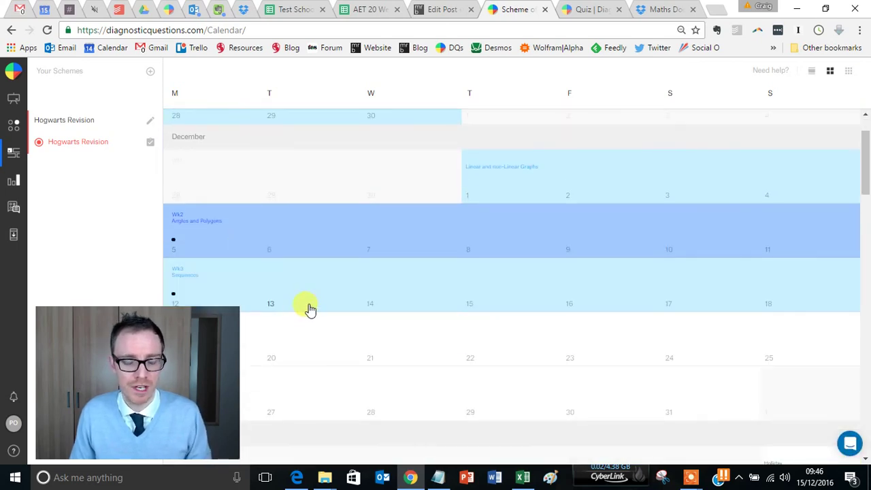
pyautogui.scroll(1, 315, 307)
pyautogui.scroll(-1, 315, 306)
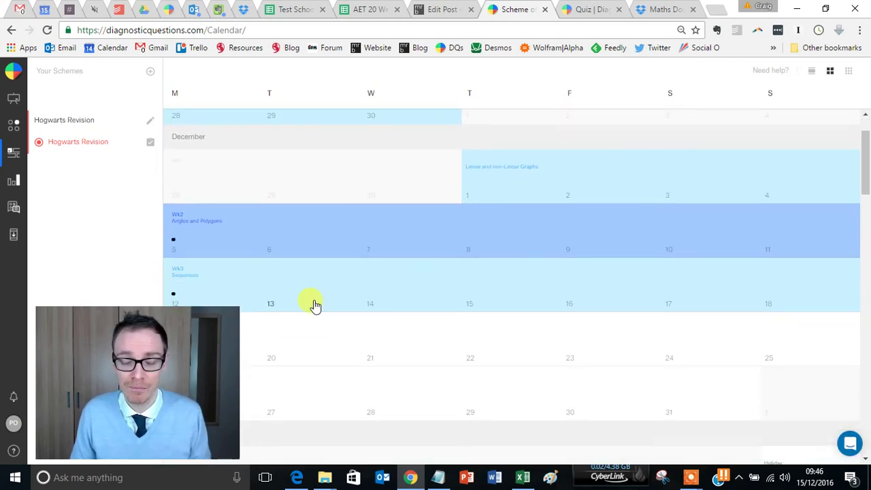
# - Select class 11West3 for the Hogwarts Revision module and try to assign the module to it
pyautogui.click(150, 144)
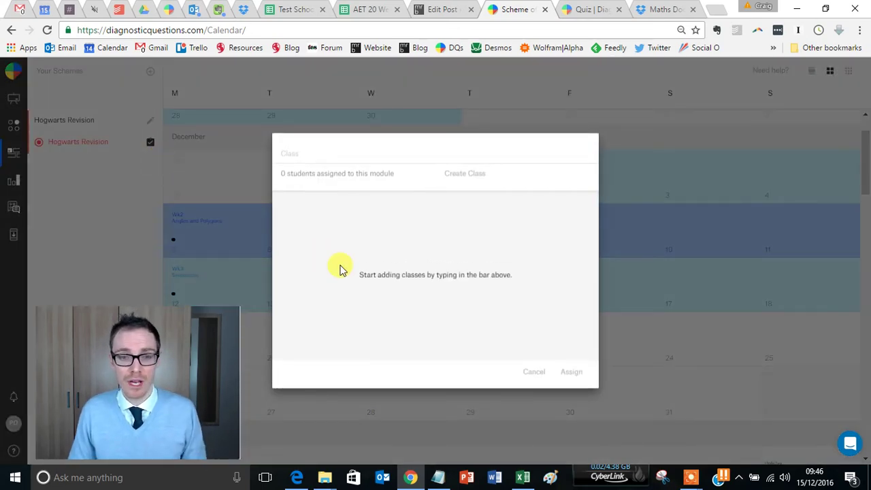
pyautogui.click(301, 154)
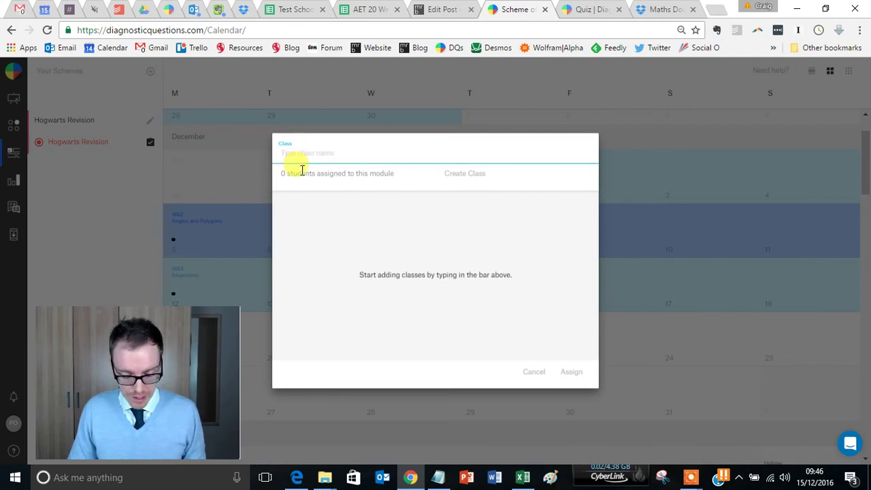
pyautogui.write('g')
pyautogui.press('BackSpace')
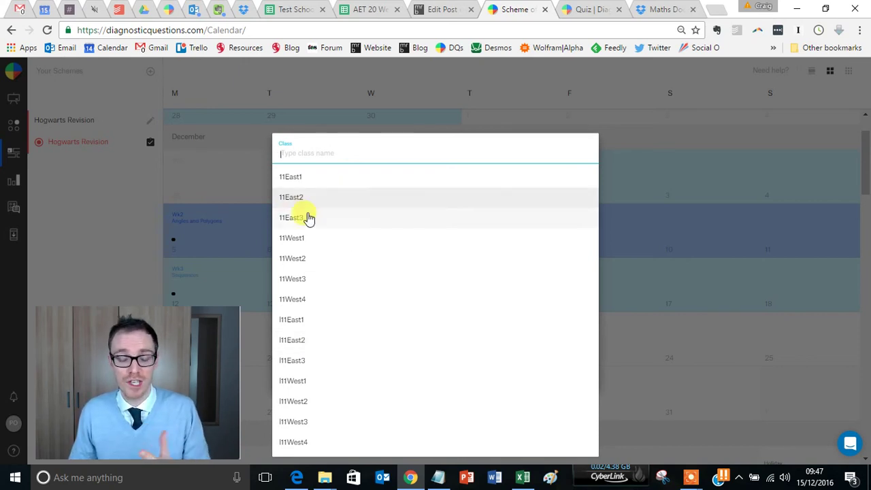
pyautogui.click(310, 283)
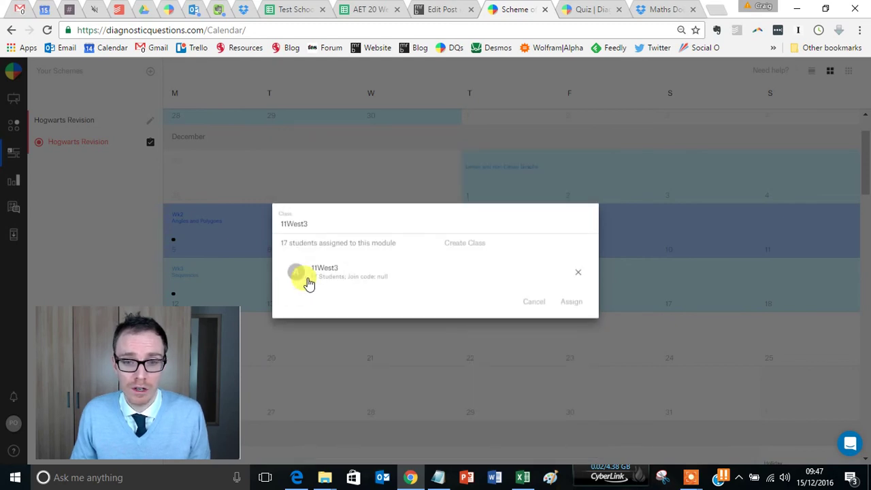
pyautogui.click(570, 303)
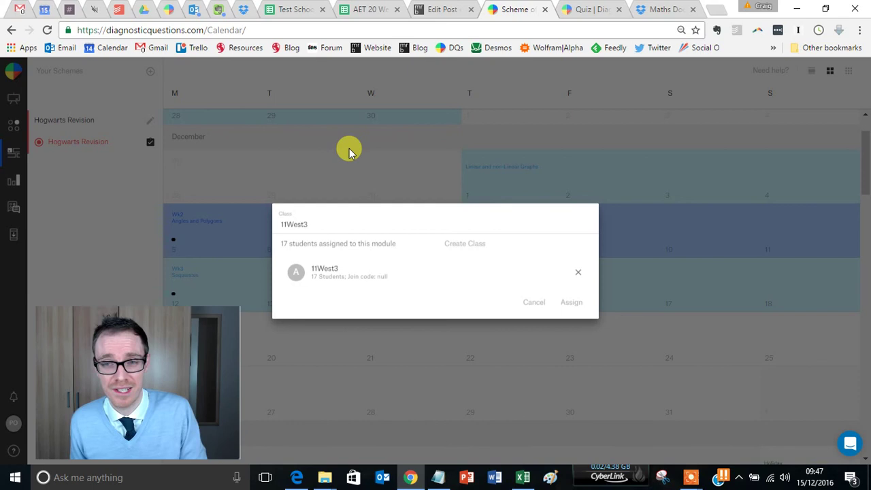
# - Check the open expand-and-simplify quiz question, and return to the scheme to remove class 11West3 and cancel the assignment
pyautogui.click(581, 11)
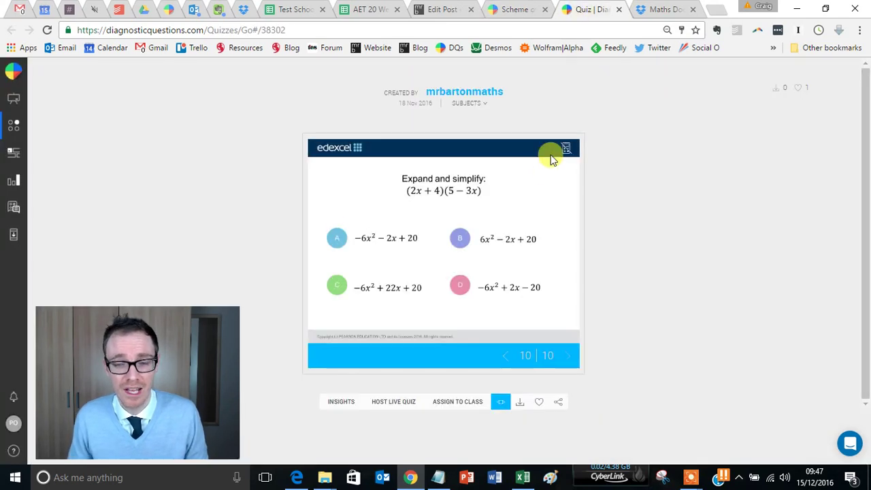
pyautogui.click(512, 11)
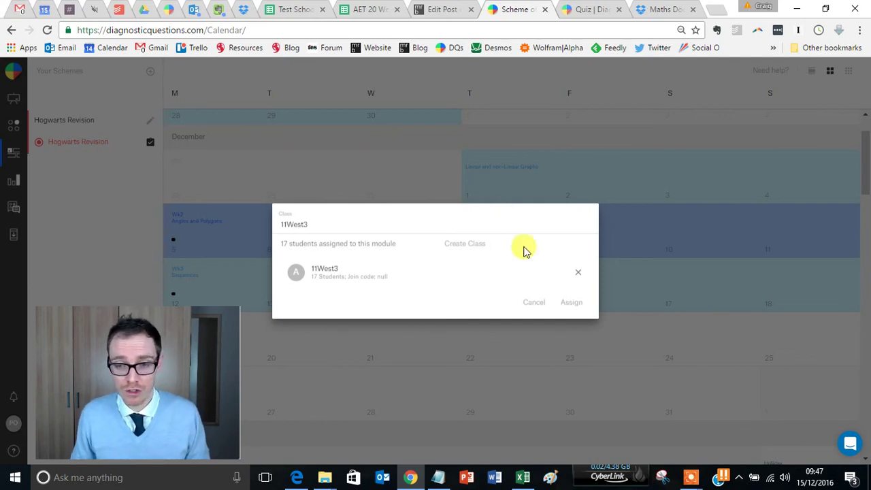
pyautogui.click(578, 272)
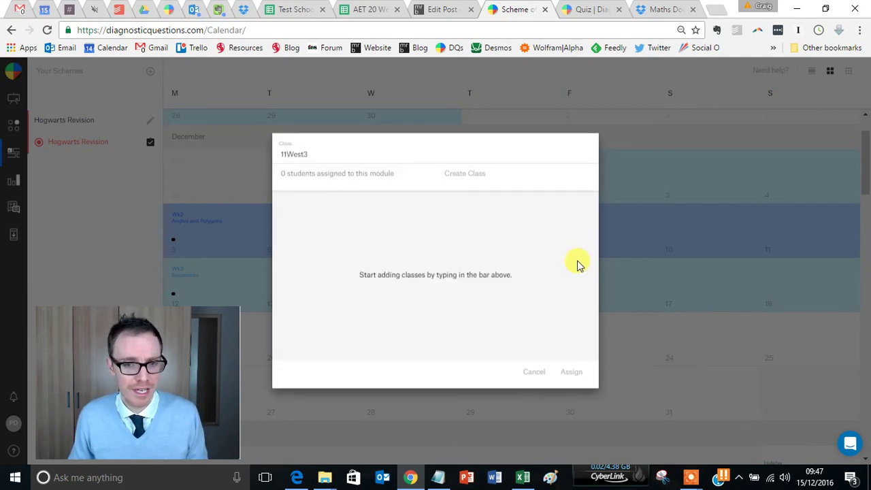
pyautogui.click(526, 372)
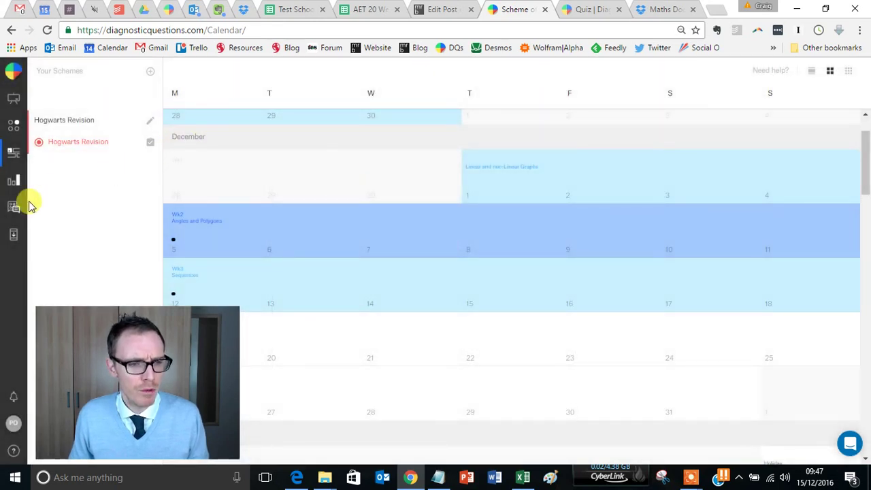
# - View the student mobile app page and open a new support conversation with the Diagnostic Questions team
pyautogui.click(10, 238)
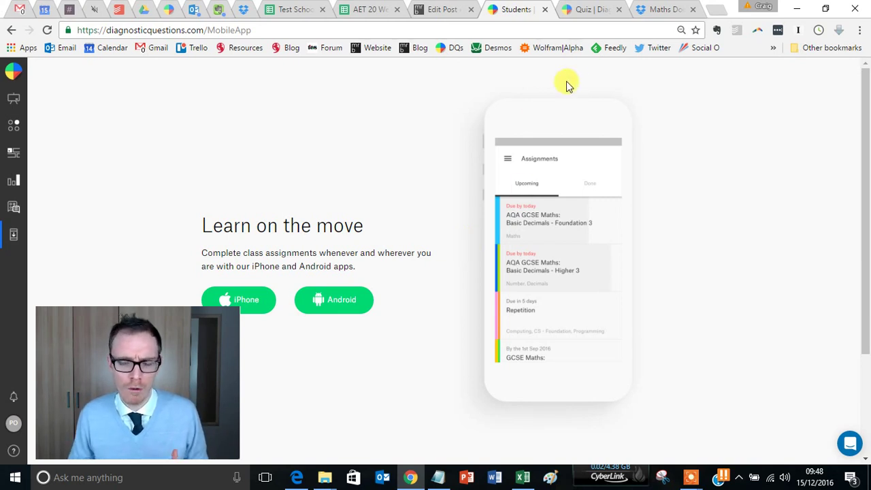
pyautogui.click(846, 449)
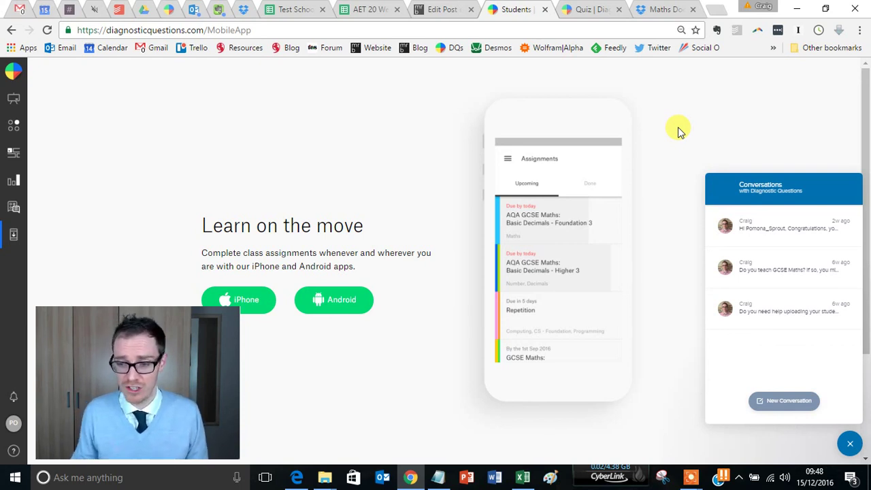
pyautogui.click(764, 404)
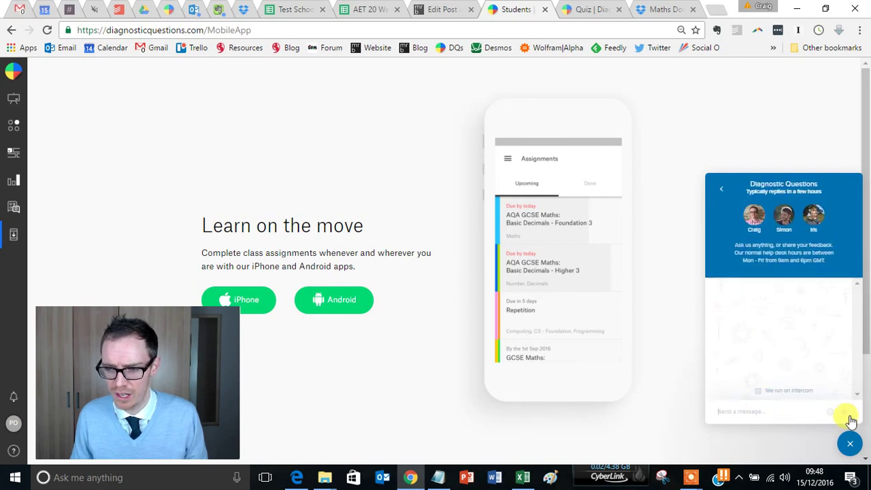